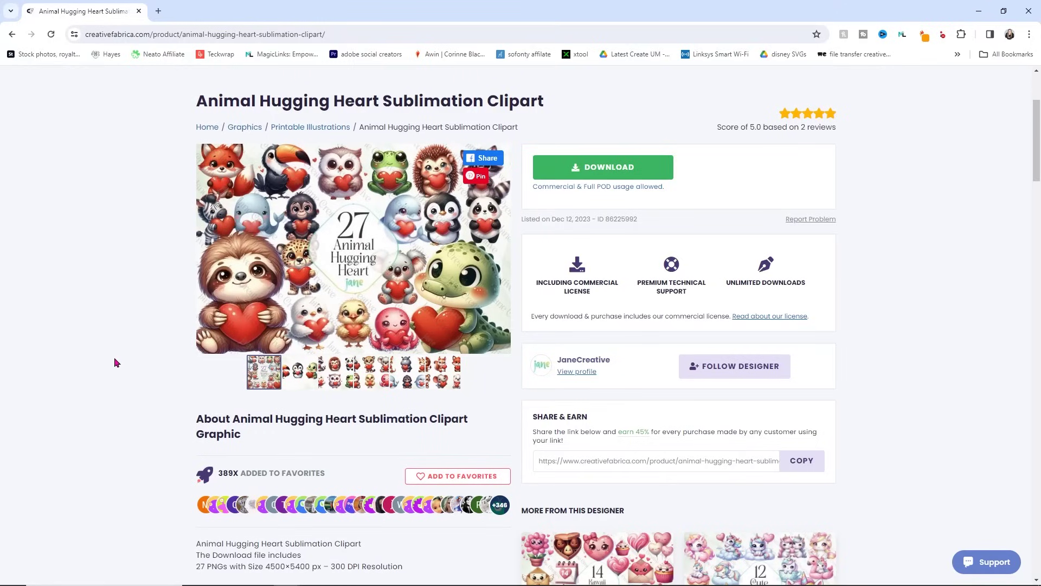
- Download the Animal Hugging Heart clipart and choose the Cricut "print then cut" folder as the save location
{"action": "left_click", "coordinate": [634, 176]}
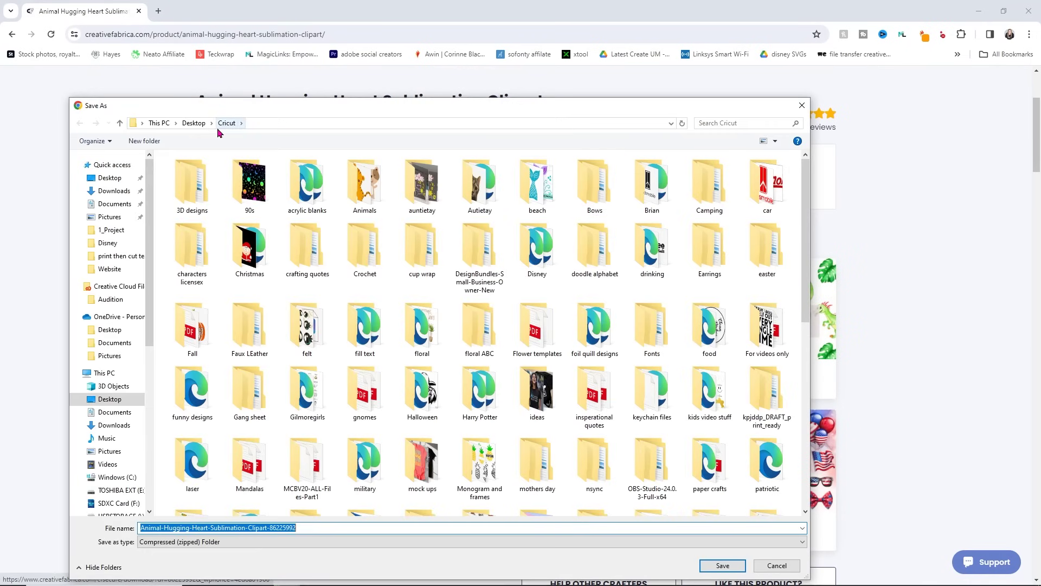
{"action": "scroll", "coordinate": [357, 258], "scroll_direction": "down", "scroll_amount": 6}
{"action": "scroll", "coordinate": [417, 265], "scroll_direction": "up", "scroll_amount": 2}
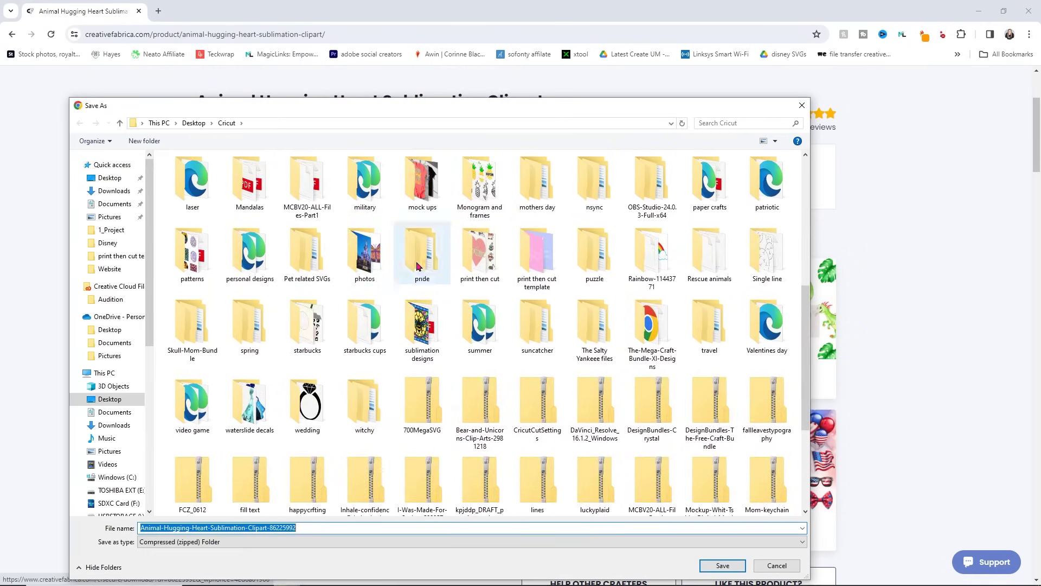
{"action": "double_click", "coordinate": [491, 273]}
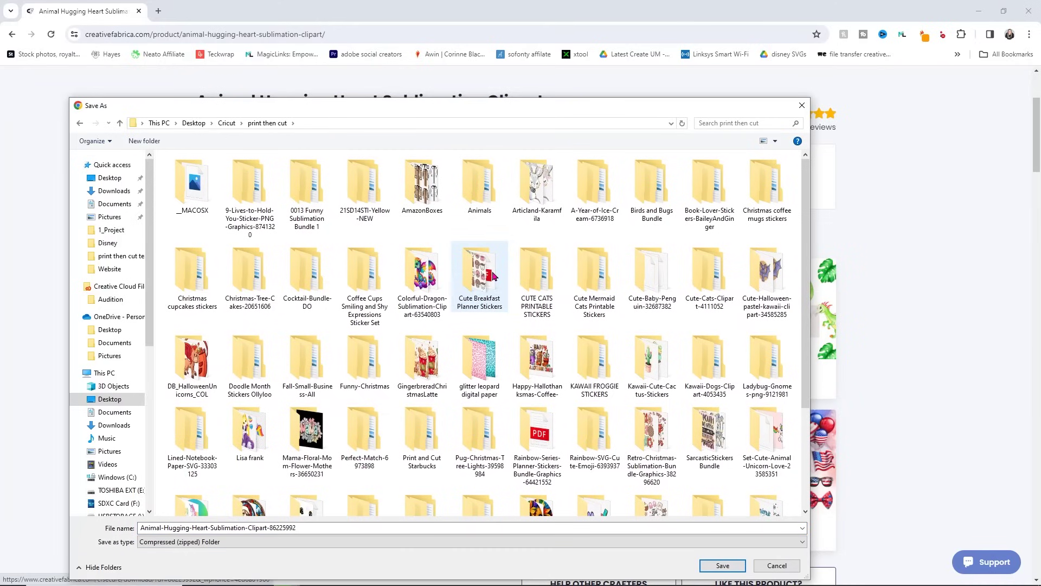
- Shorten the download's file name to Animal-Hugging-Heart and save the zip file
{"action": "left_click", "coordinate": [286, 526]}
{"action": "left_click_drag", "start_coordinate": [310, 527], "coordinate": [269, 528]}
{"action": "key", "text": "BackSpace"}
{"action": "key", "text": "BackSpace"}
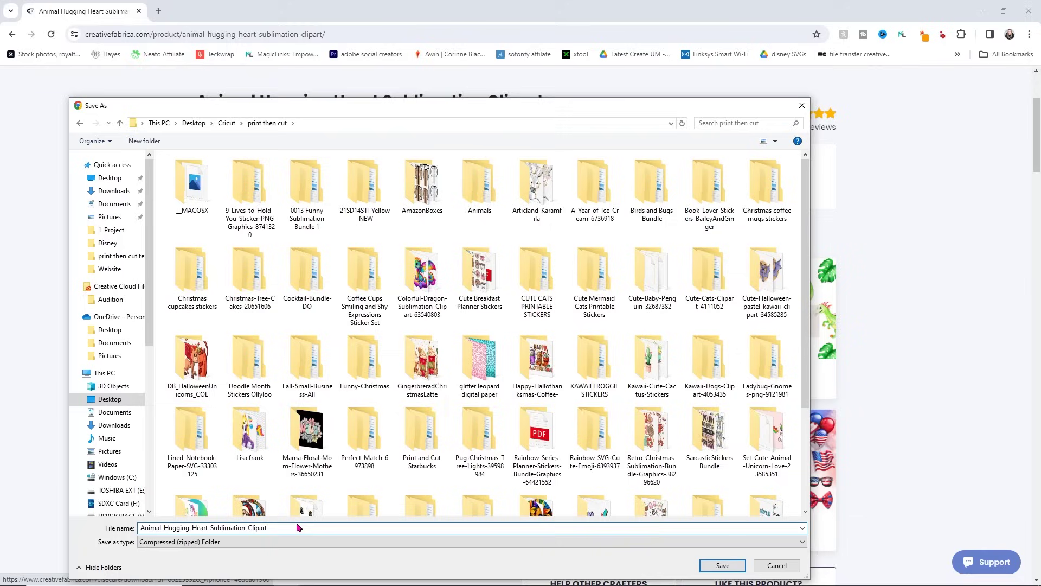
{"action": "left_click_drag", "start_coordinate": [291, 526], "coordinate": [210, 527]}
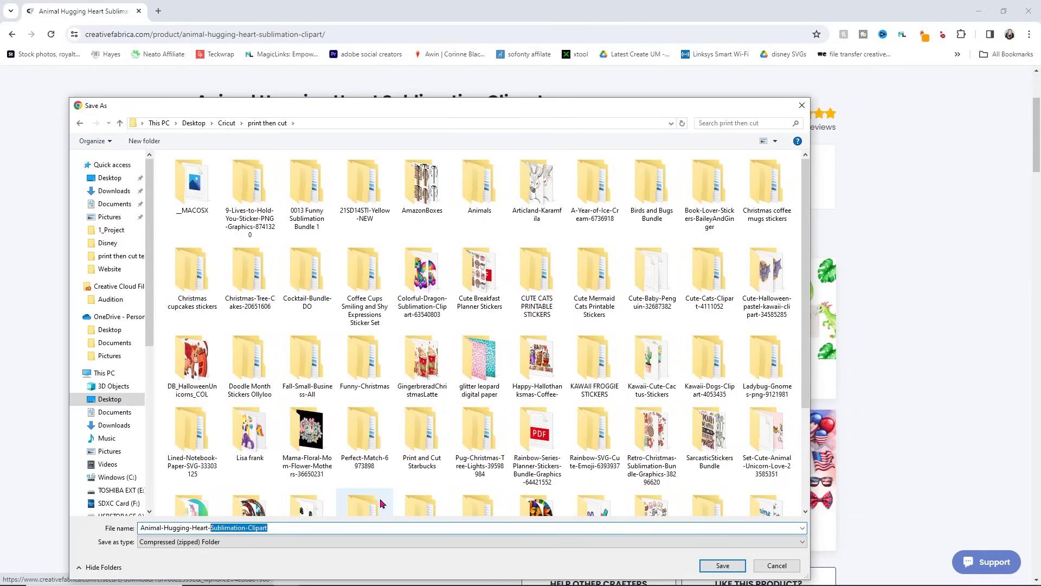
{"action": "key", "text": "BackSpace"}
{"action": "key", "text": "BackSpace"}
{"action": "left_click", "coordinate": [729, 567]}
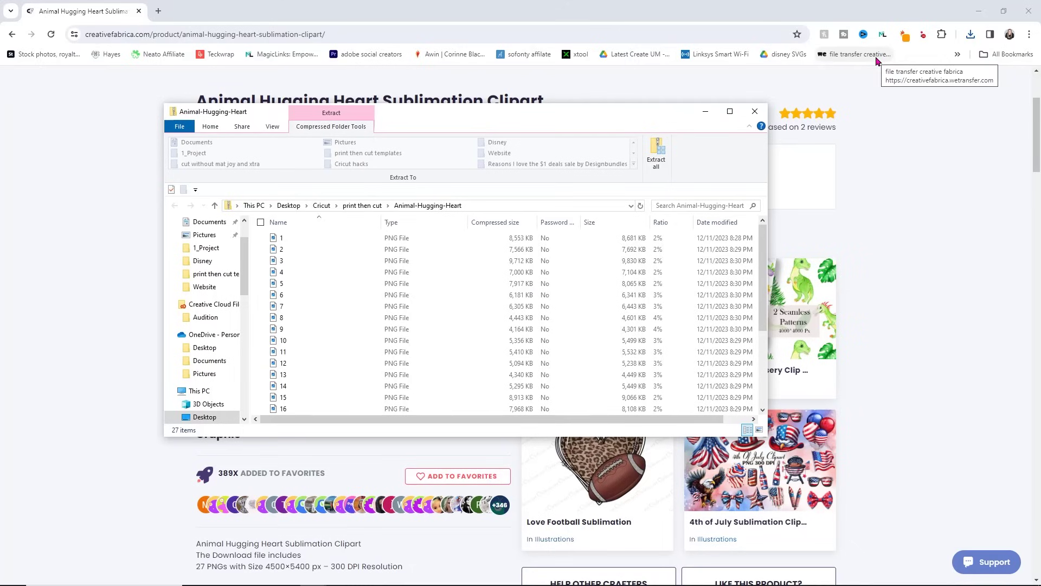
- Extract all files of the Animal-Hugging-Heart zip into its suggested folder and close the zip's window
{"action": "left_click", "coordinate": [656, 163]}
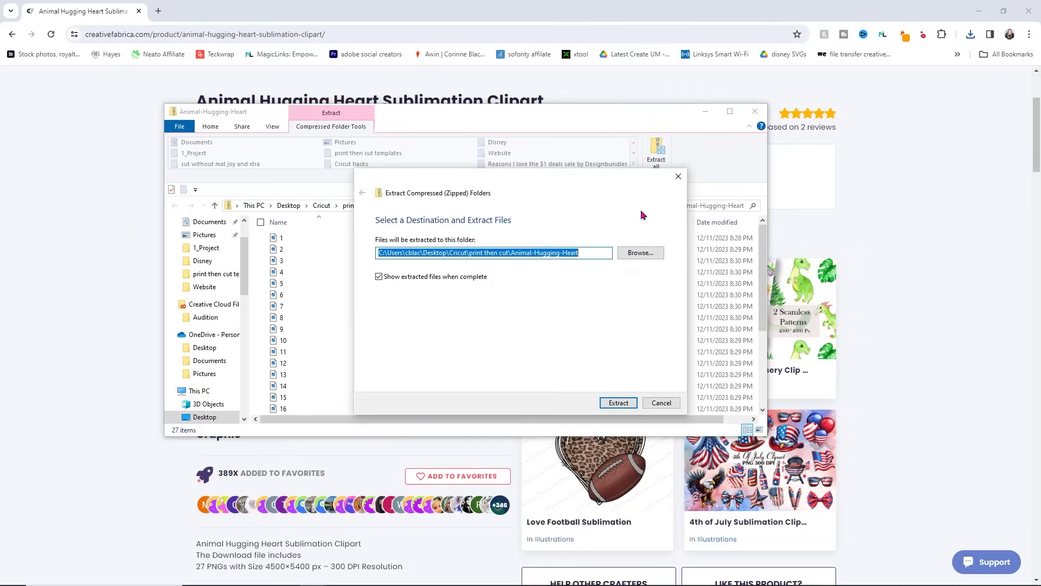
{"action": "left_click", "coordinate": [622, 402]}
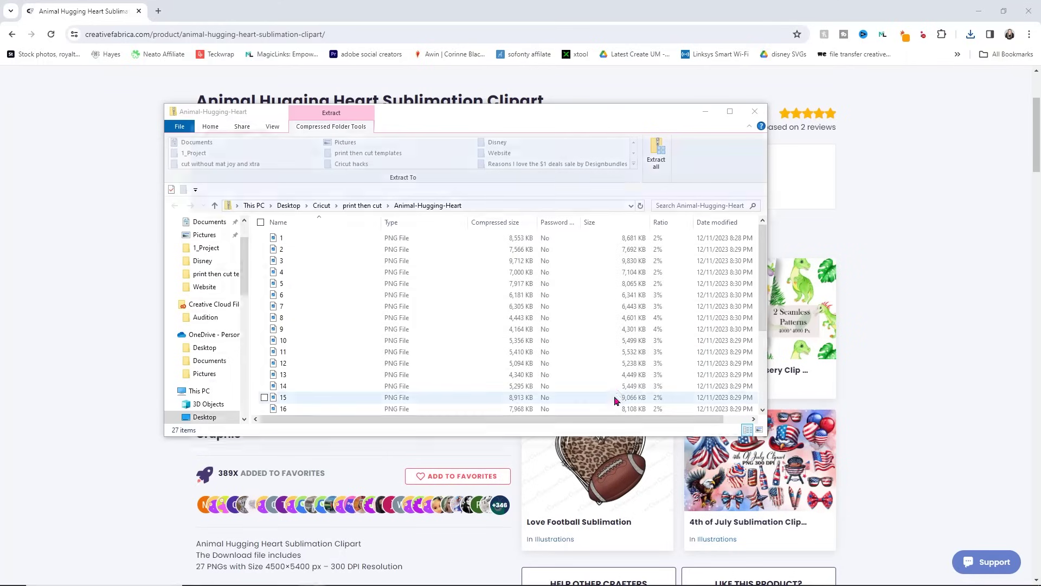
{"action": "left_click_drag", "start_coordinate": [561, 126], "coordinate": [769, 129]}
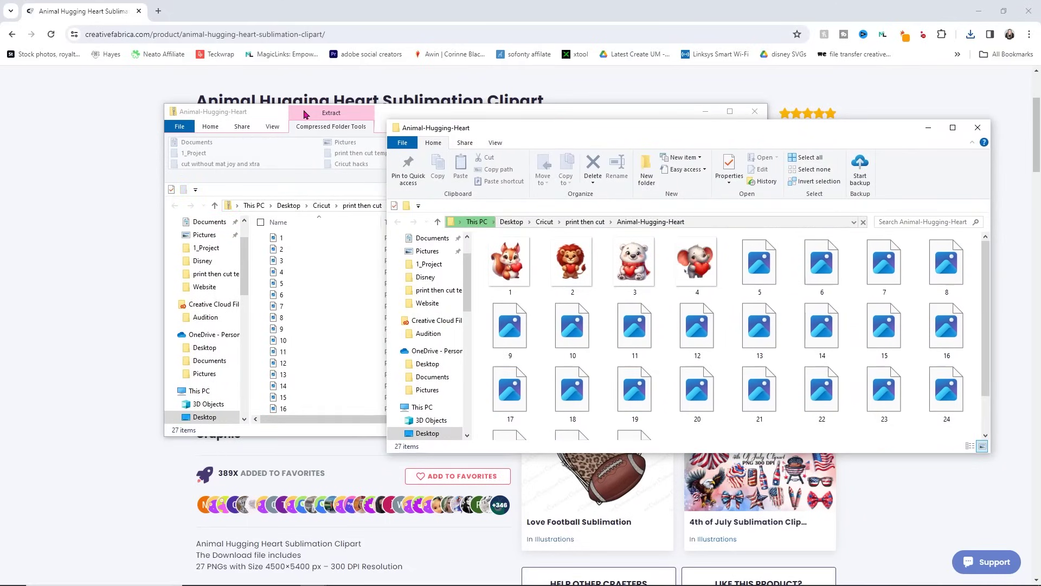
{"action": "left_click", "coordinate": [669, 115]}
{"action": "left_click", "coordinate": [749, 112]}
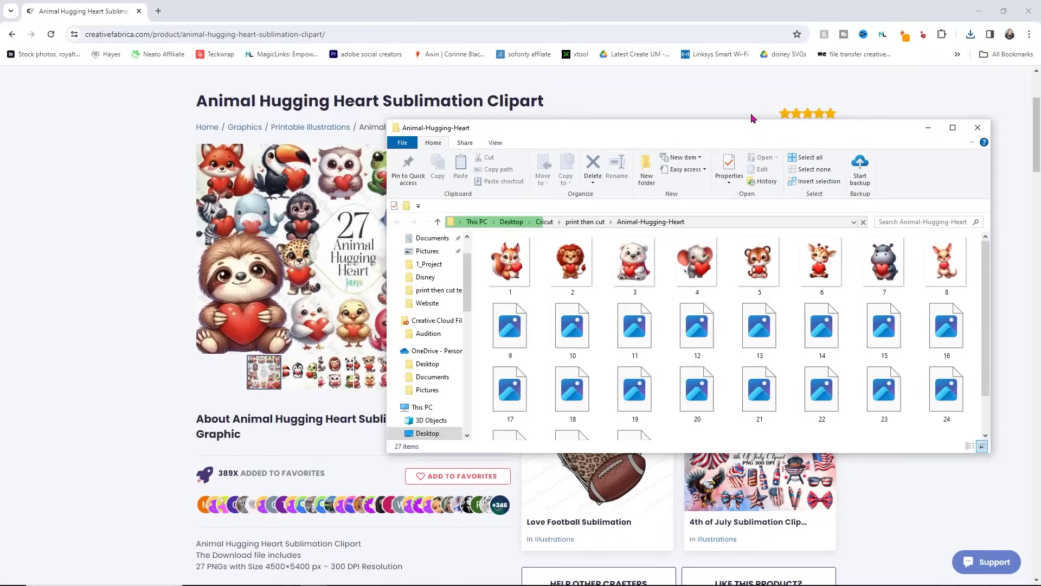
{"action": "left_click_drag", "start_coordinate": [751, 128], "coordinate": [578, 120]}
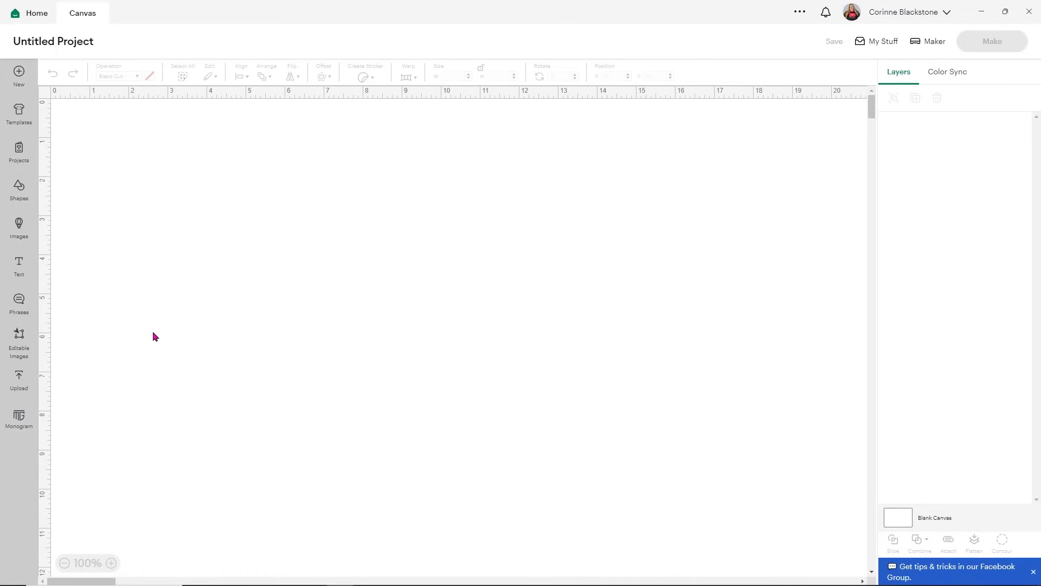
- Switch to Cricut Design Space and load penguin image 10 from the Animal-Hugging-Heart folder for upload
{"action": "left_click", "coordinate": [19, 378]}
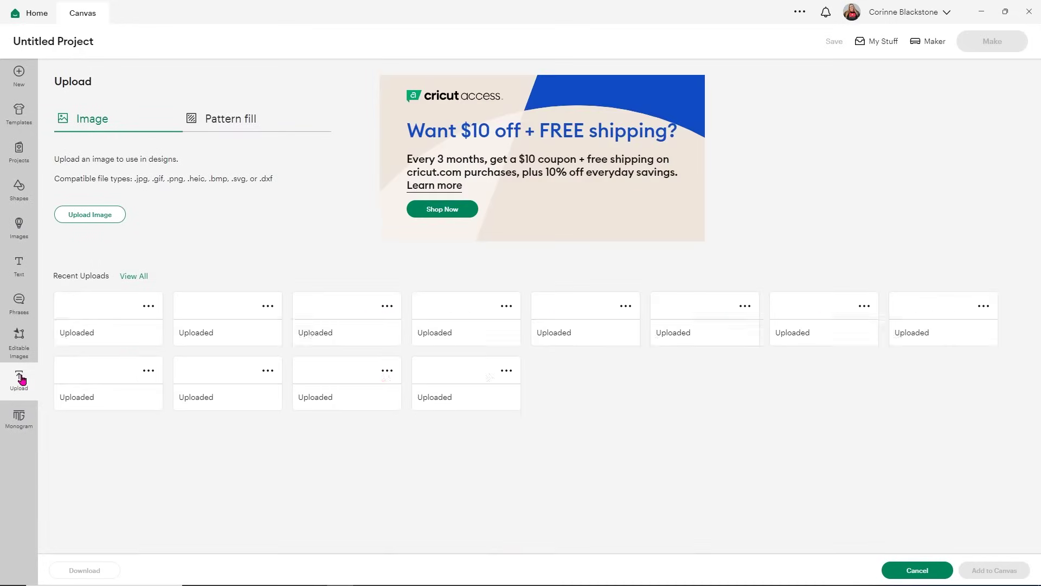
{"action": "left_click", "coordinate": [88, 217]}
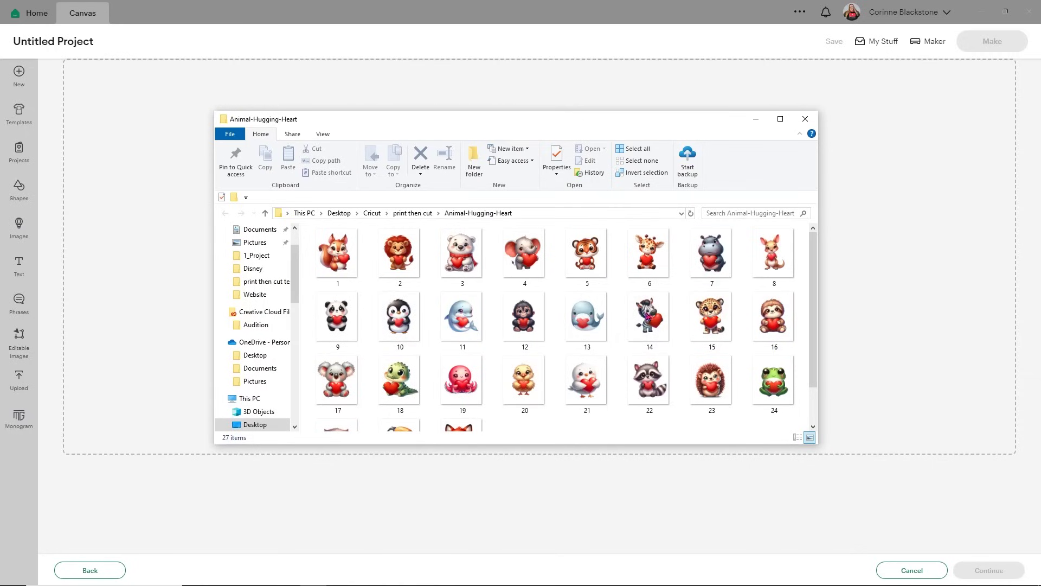
{"action": "left_click", "coordinate": [396, 327]}
{"action": "left_click_drag", "start_coordinate": [484, 316], "coordinate": [870, 261]}
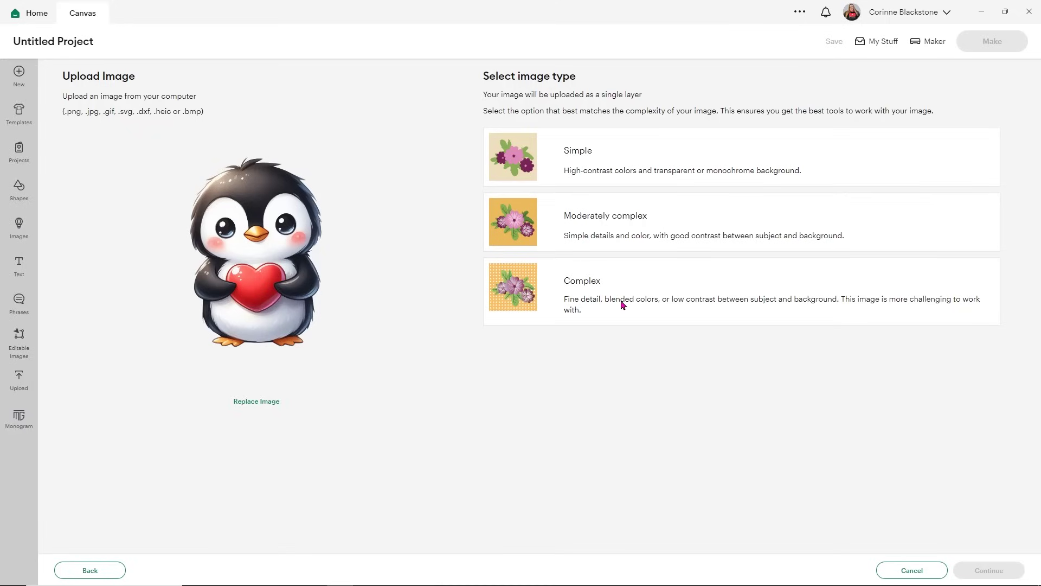
- Set the penguin's image type to Complex and upload it as a Print Then Cut image
{"action": "left_click", "coordinate": [607, 294]}
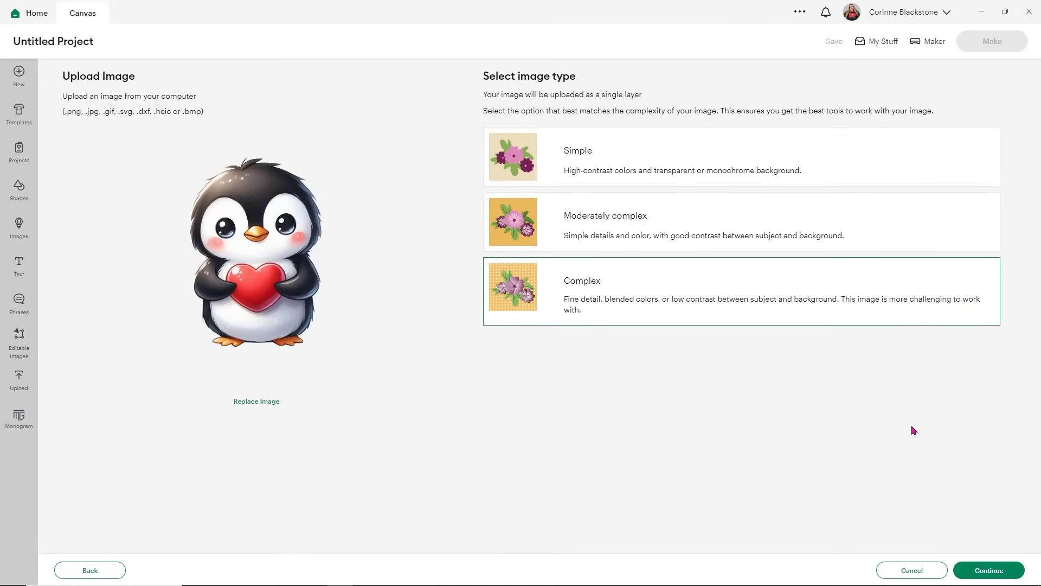
{"action": "left_click", "coordinate": [983, 566]}
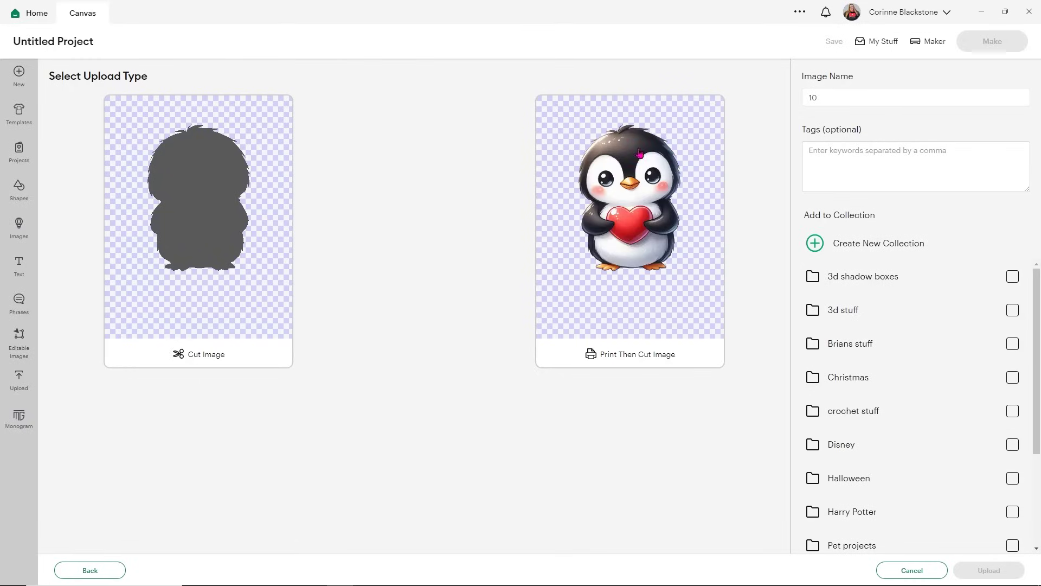
{"action": "left_click", "coordinate": [700, 223]}
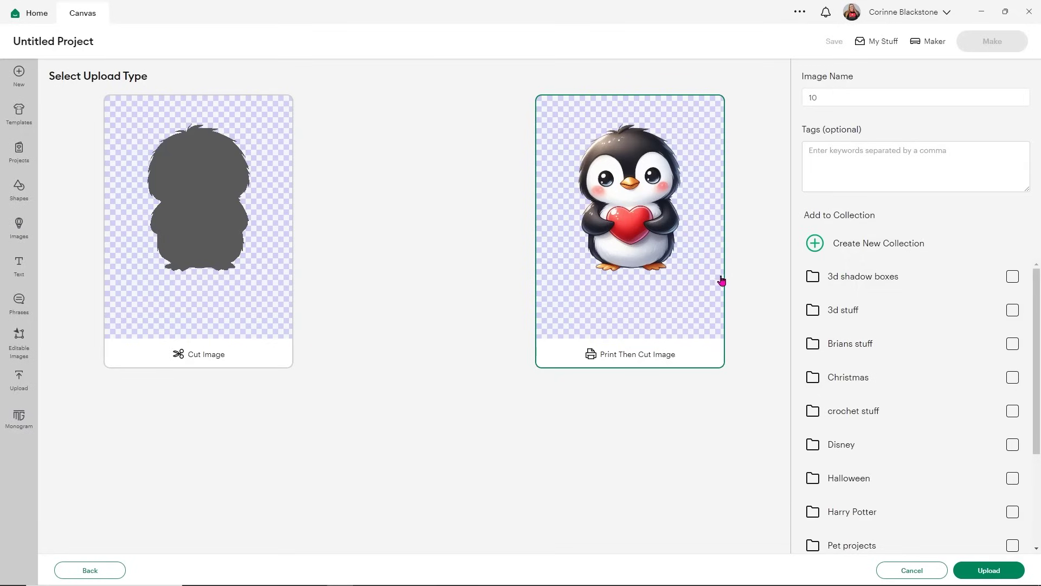
{"action": "left_click", "coordinate": [988, 570]}
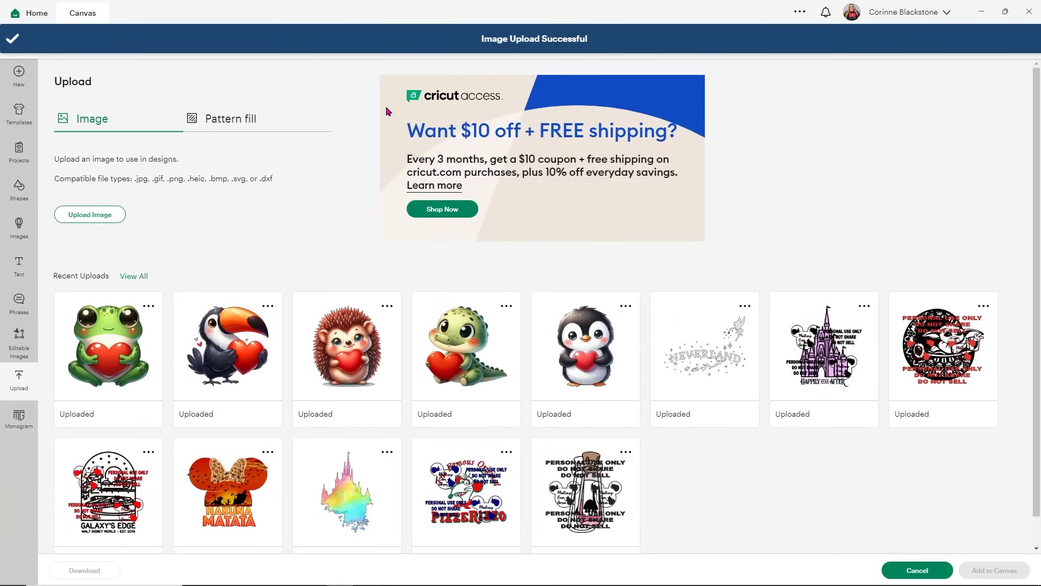
- Add the uploaded frog, toucan, hedgehog, crocodile and penguin images to the canvas
{"action": "left_click", "coordinate": [100, 331]}
{"action": "left_click", "coordinate": [227, 347]}
{"action": "left_click", "coordinate": [348, 347]}
{"action": "left_click", "coordinate": [466, 347]}
{"action": "left_click", "coordinate": [590, 356]}
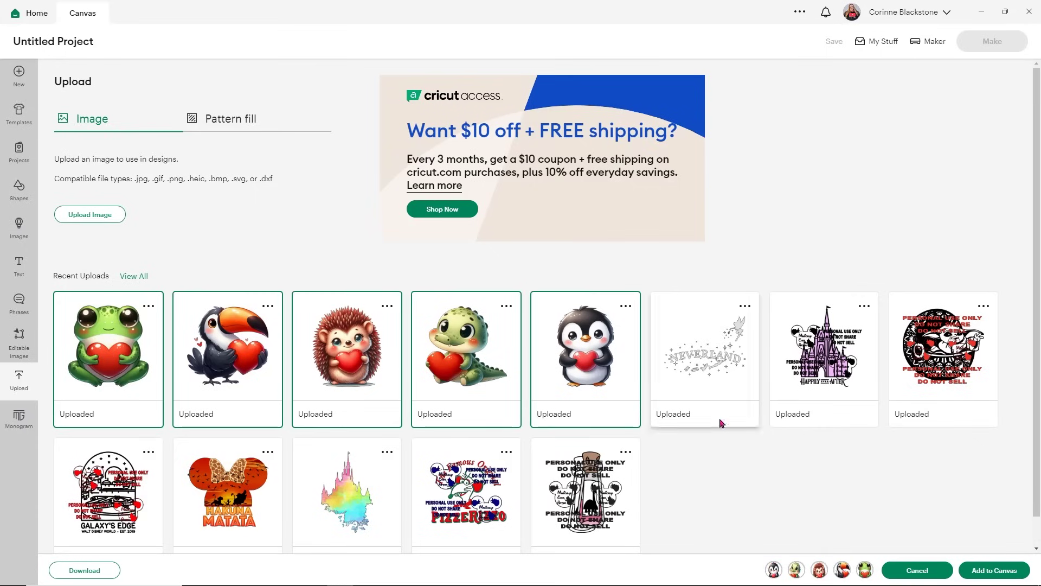
{"action": "left_click", "coordinate": [984, 566]}
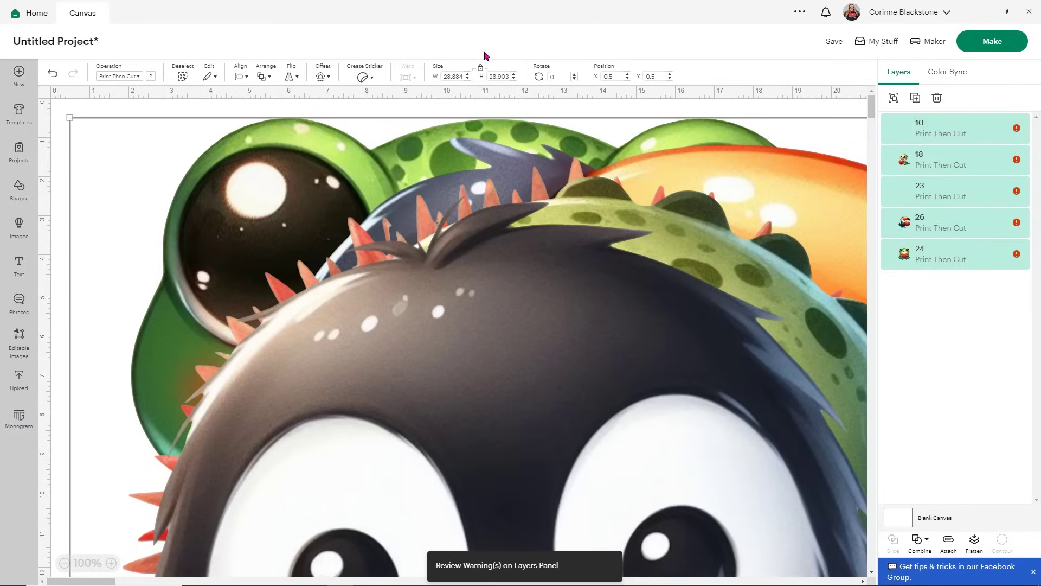
- Resize the five selected animal images together to a width of 5 in, then deselect them
{"action": "left_click", "coordinate": [446, 77]}
{"action": "type", "text": "5"}
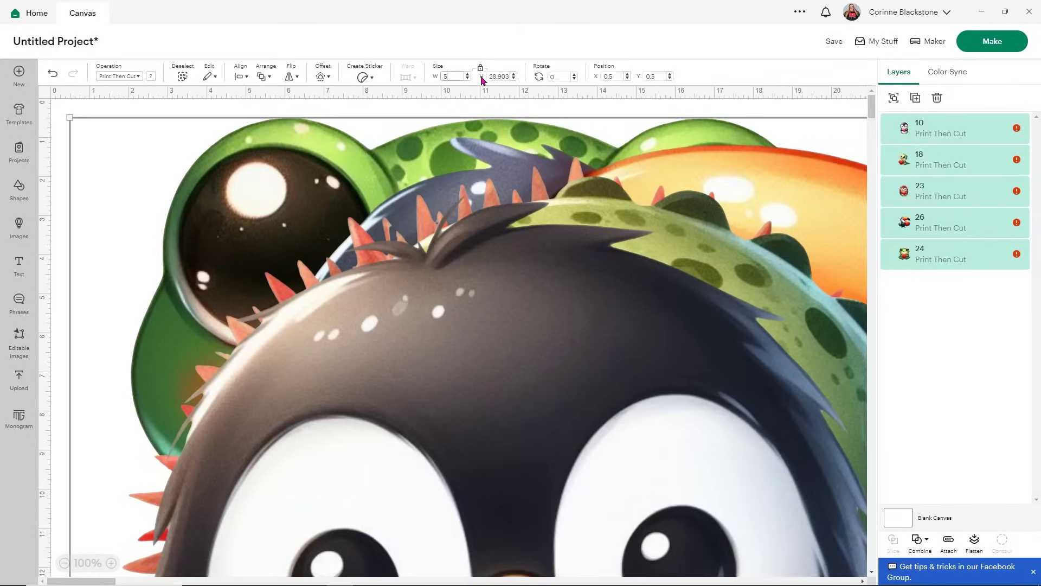
{"action": "key", "text": "Return"}
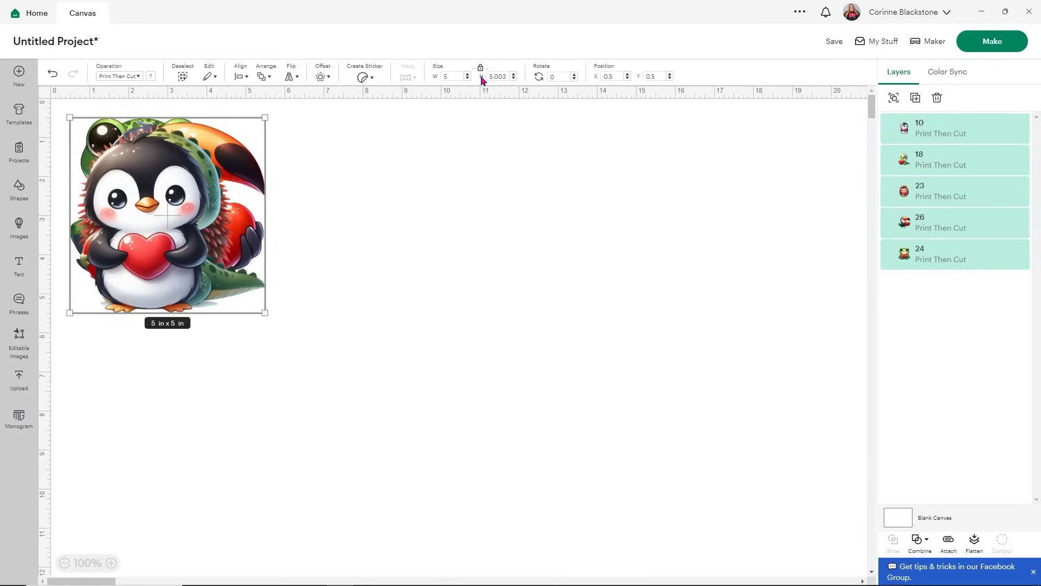
{"action": "left_click", "coordinate": [409, 207]}
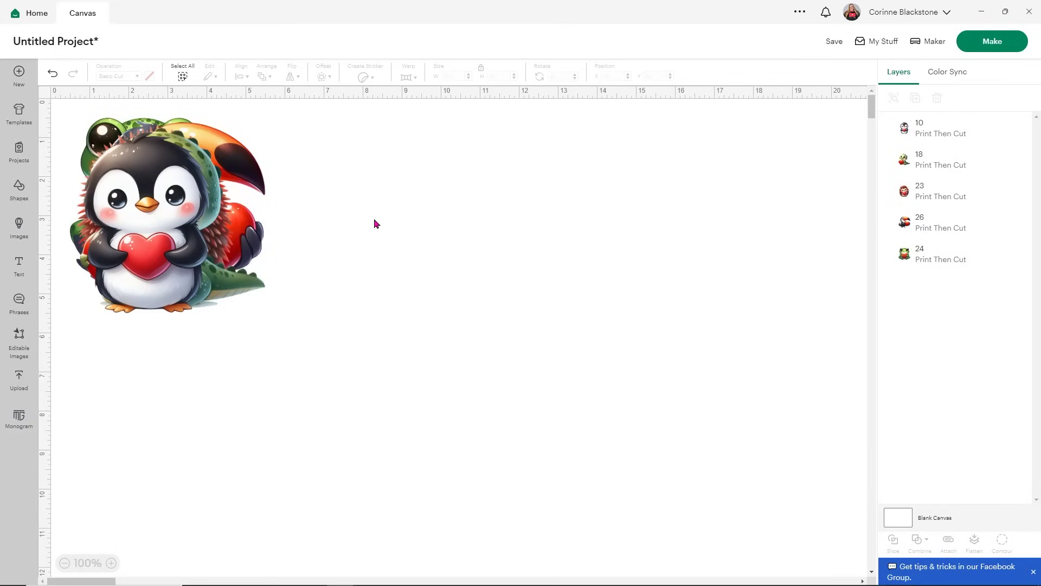
- Spread the five stacked animals apart on the canvas so that none of them overlap
{"action": "left_click_drag", "start_coordinate": [159, 245], "coordinate": [761, 247]}
{"action": "left_click_drag", "start_coordinate": [120, 205], "coordinate": [525, 221]}
{"action": "left_click_drag", "start_coordinate": [159, 238], "coordinate": [725, 464]}
{"action": "left_click_drag", "start_coordinate": [397, 421], "coordinate": [398, 443]}
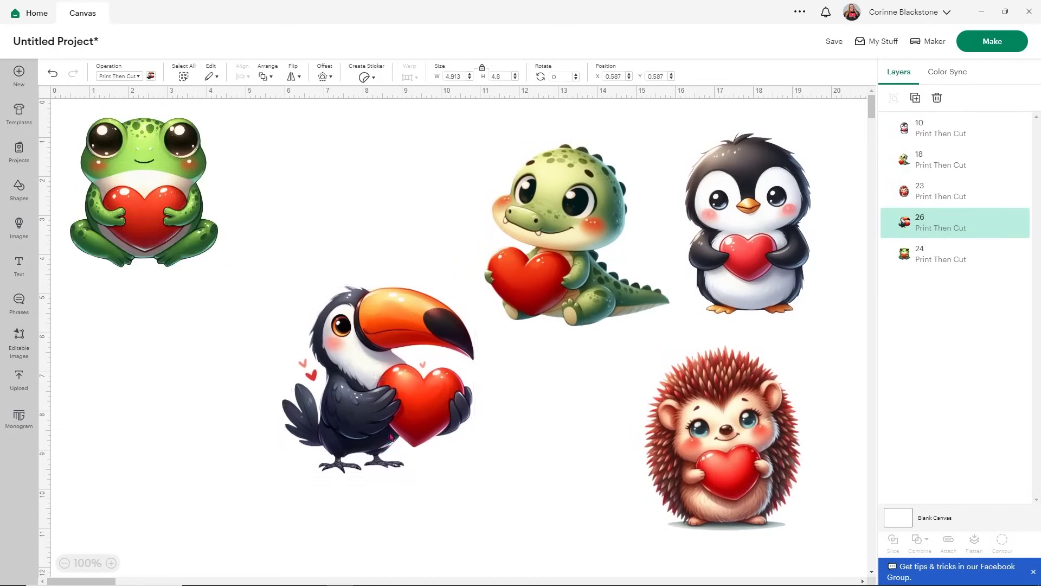
{"action": "left_click_drag", "start_coordinate": [155, 164], "coordinate": [387, 172]}
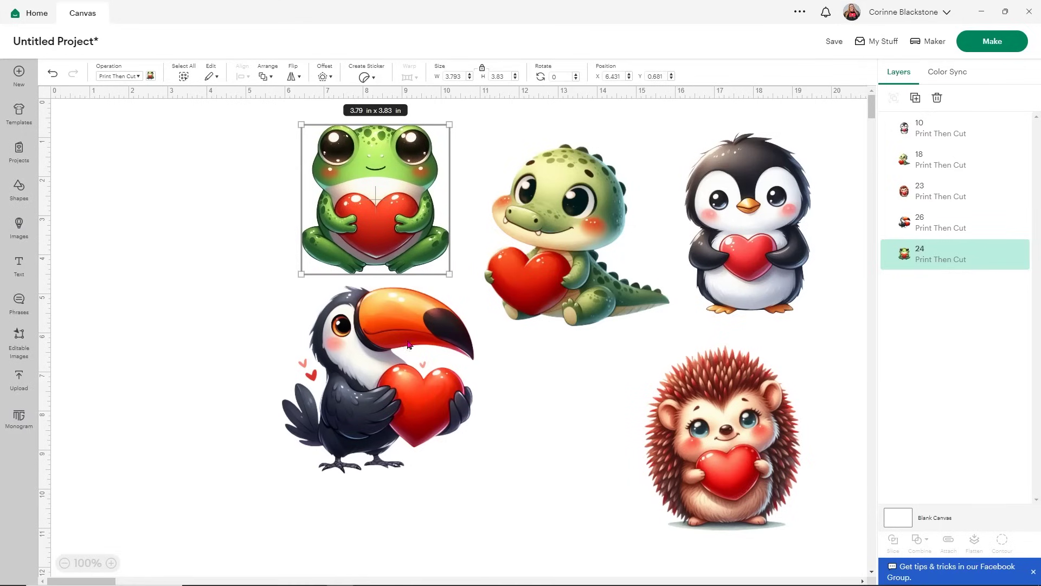
{"action": "left_click_drag", "start_coordinate": [408, 340], "coordinate": [428, 393]}
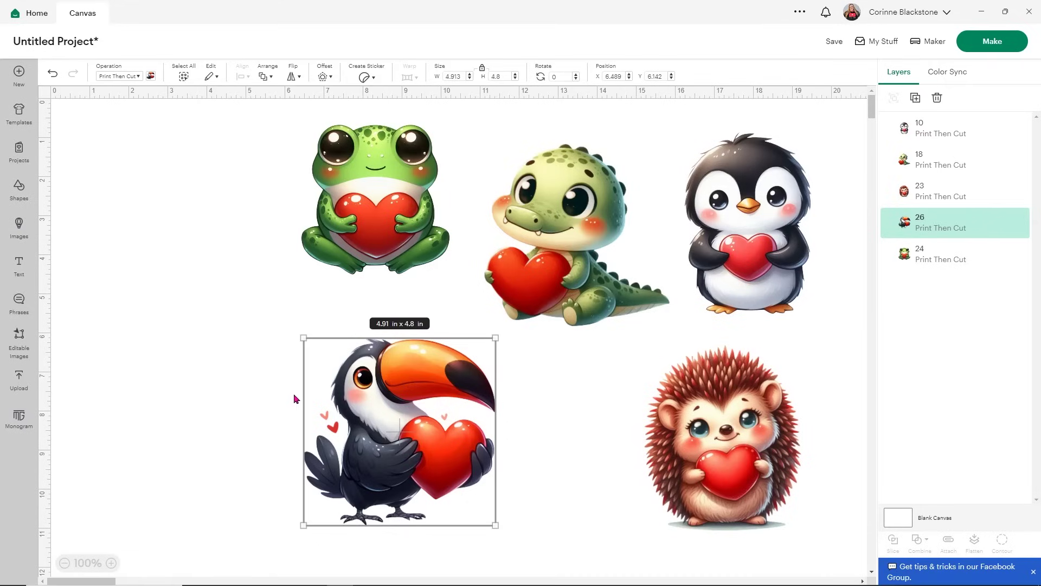
{"action": "left_click", "coordinate": [300, 334]}
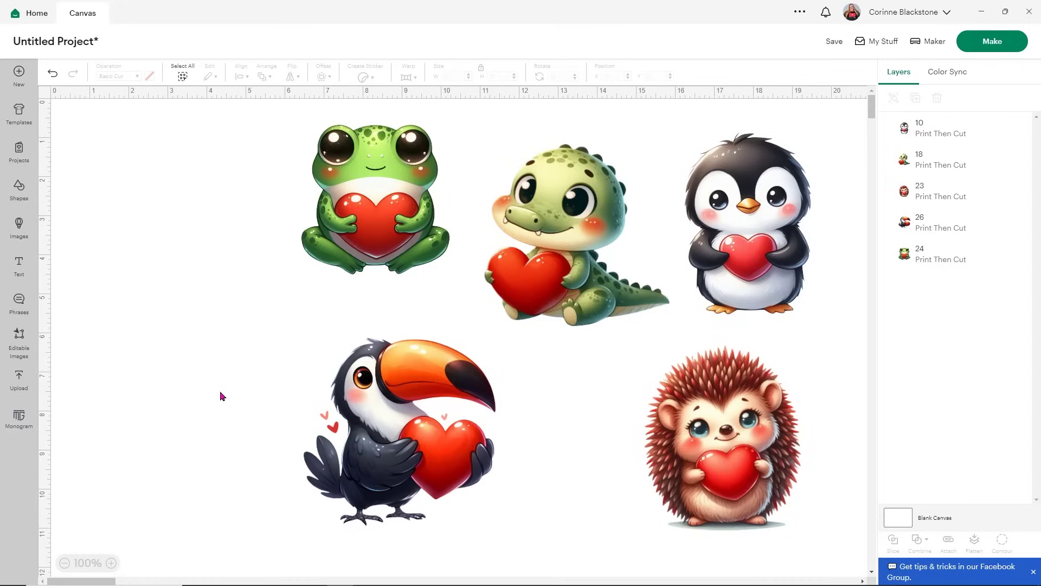
- Insert a circle, shrink it to about 0.61 in, and place it over the upper small heart beside the toucan's back
{"action": "left_click", "coordinate": [19, 190]}
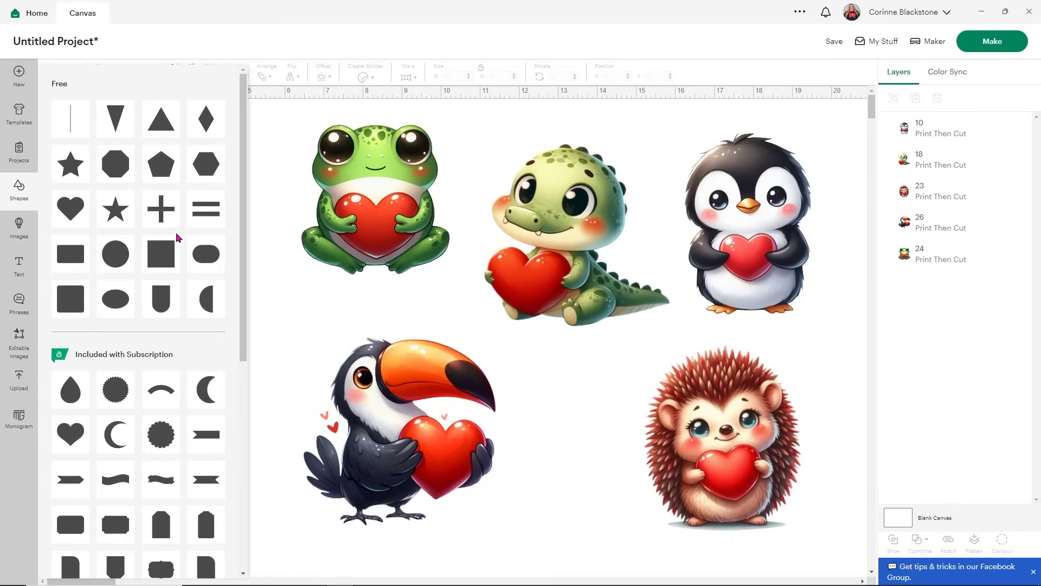
{"action": "left_click", "coordinate": [105, 252]}
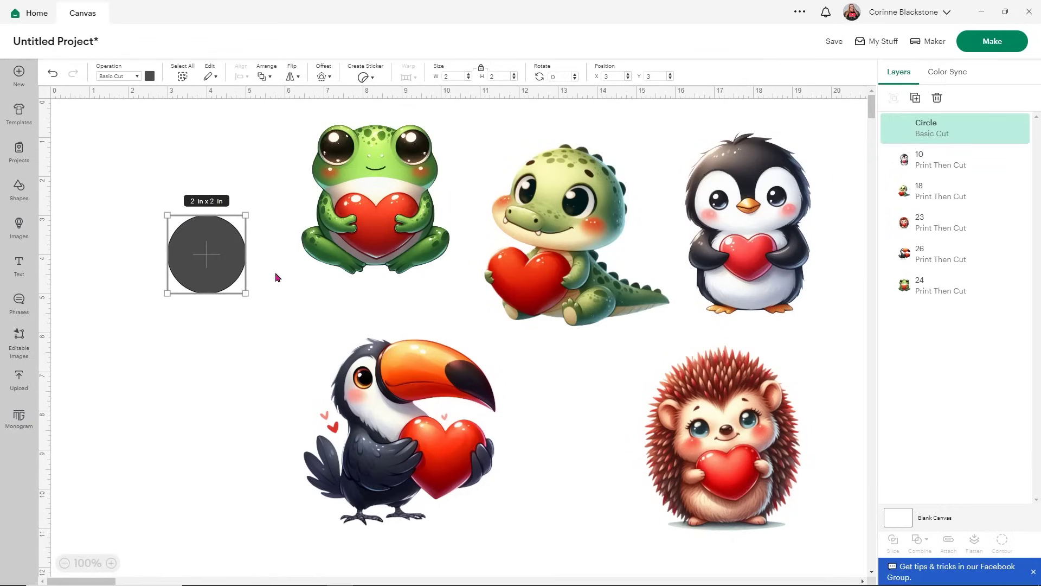
{"action": "left_click_drag", "start_coordinate": [244, 293], "coordinate": [321, 426]}
{"action": "left_click", "coordinate": [301, 416]}
{"action": "left_click", "coordinate": [265, 403]}
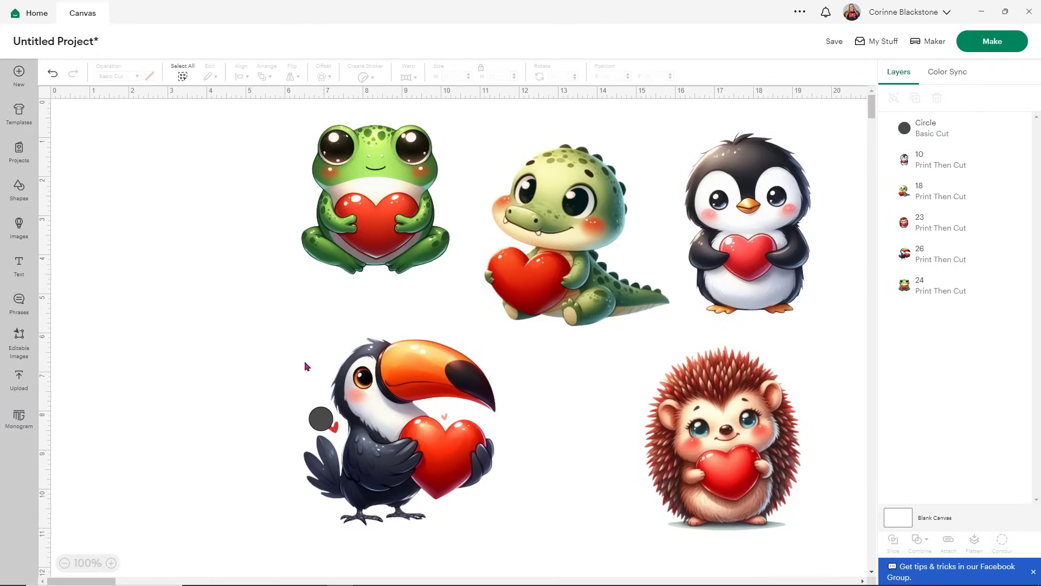
- Slice the upper small heart out of the toucan image with the circle and delete the cut heart pieces
{"action": "left_click_drag", "start_coordinate": [263, 367], "coordinate": [390, 493]}
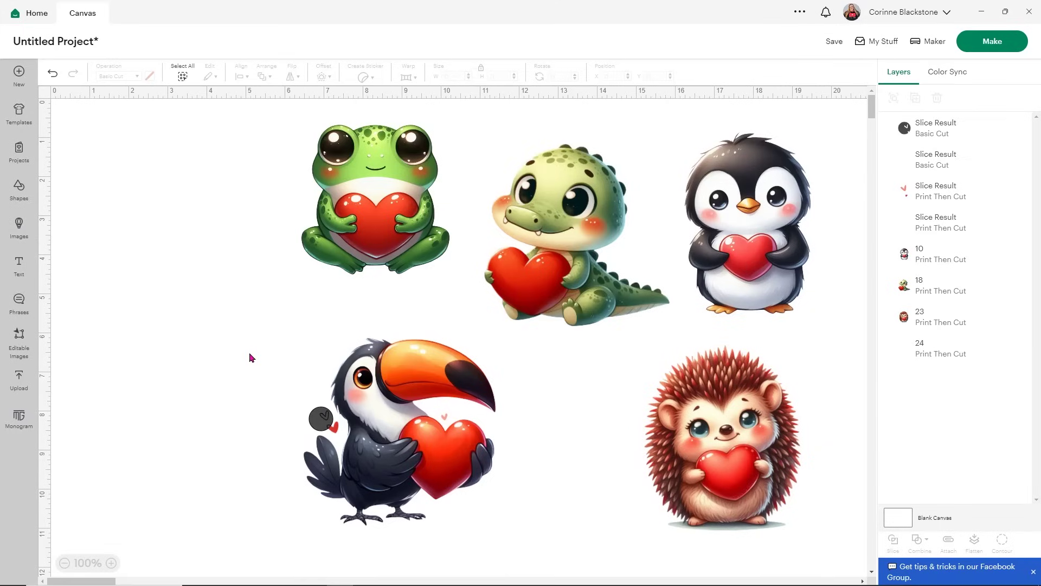
{"action": "left_click_drag", "start_coordinate": [320, 423], "coordinate": [258, 379]}
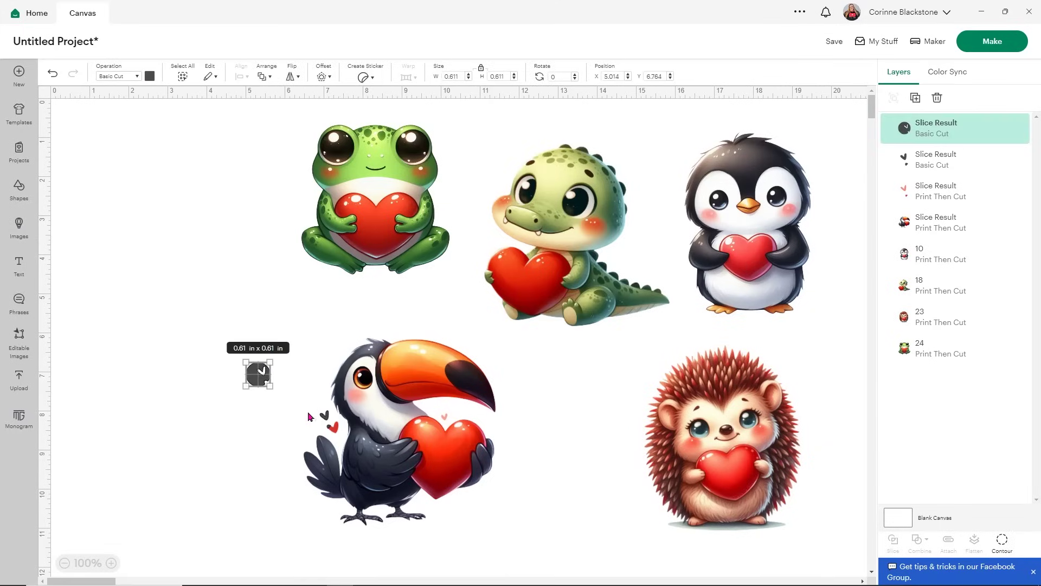
{"action": "left_click", "coordinate": [324, 418]}
{"action": "key", "text": "Delete"}
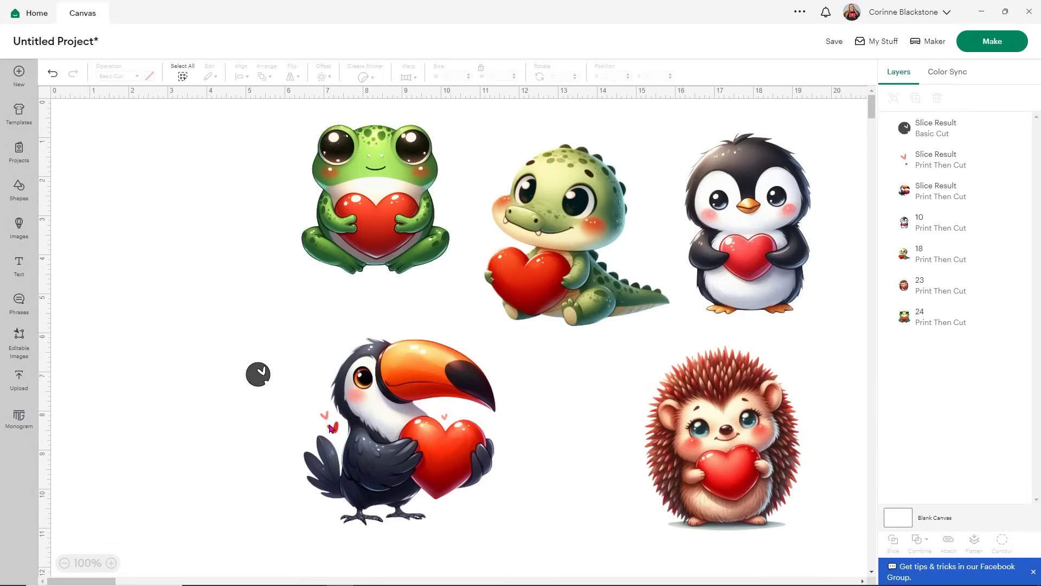
{"action": "left_click", "coordinate": [324, 416]}
{"action": "key", "text": "Delete"}
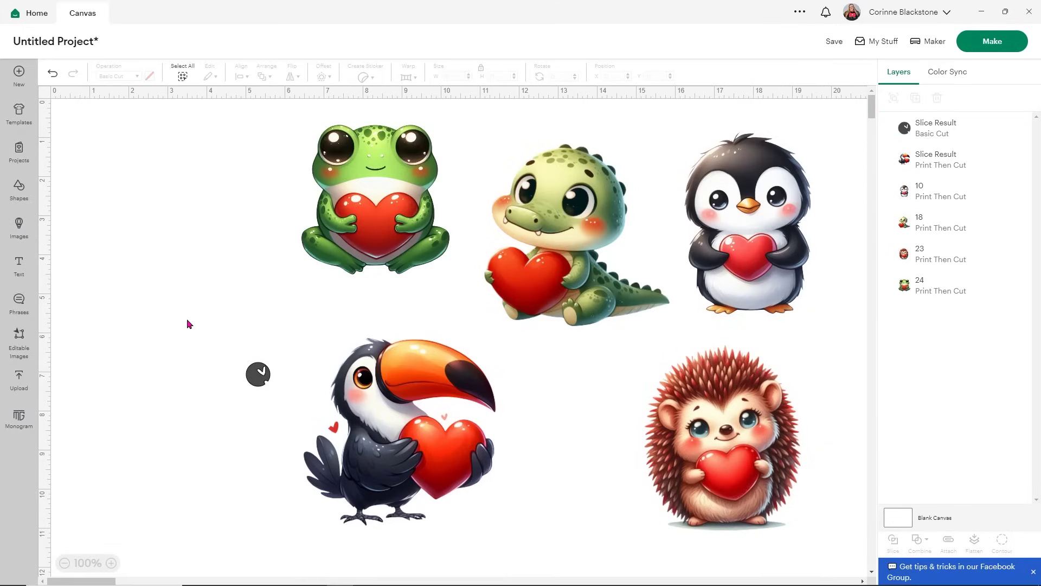
- Replace the leftover sliced circle with a new circle about 0.57 in wide, placed over the remaining small heart above the toucan's tail
{"action": "left_click", "coordinate": [259, 377]}
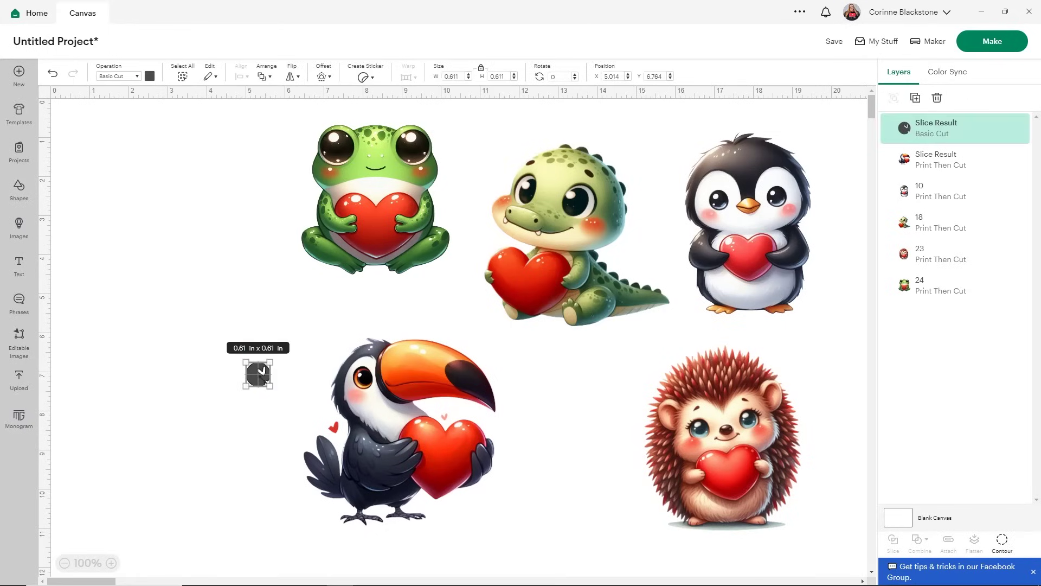
{"action": "key", "text": "Delete"}
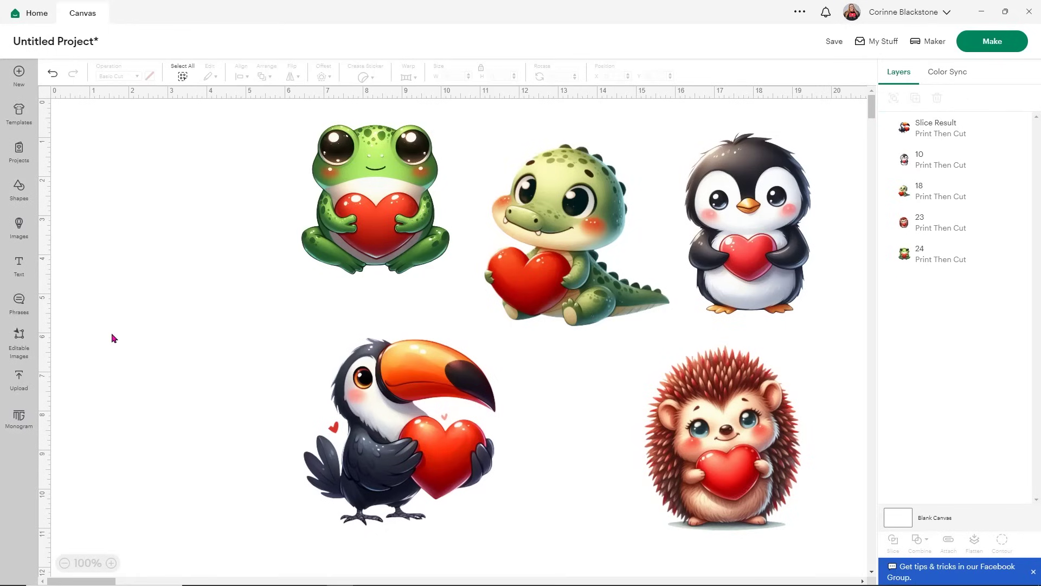
{"action": "left_click", "coordinate": [19, 187]}
{"action": "left_click", "coordinate": [116, 253]}
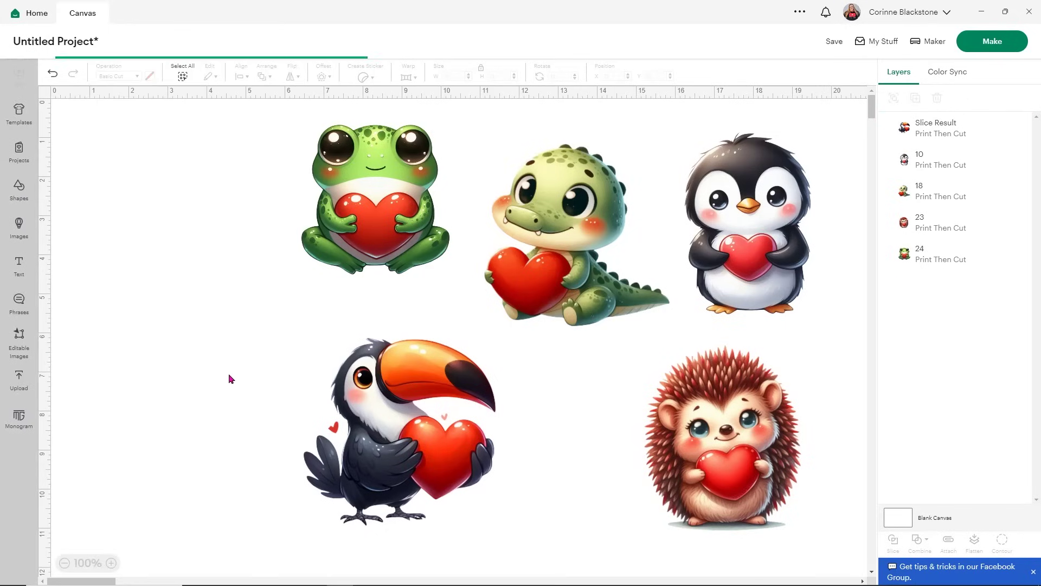
{"action": "left_click_drag", "start_coordinate": [265, 313], "coordinate": [209, 258]}
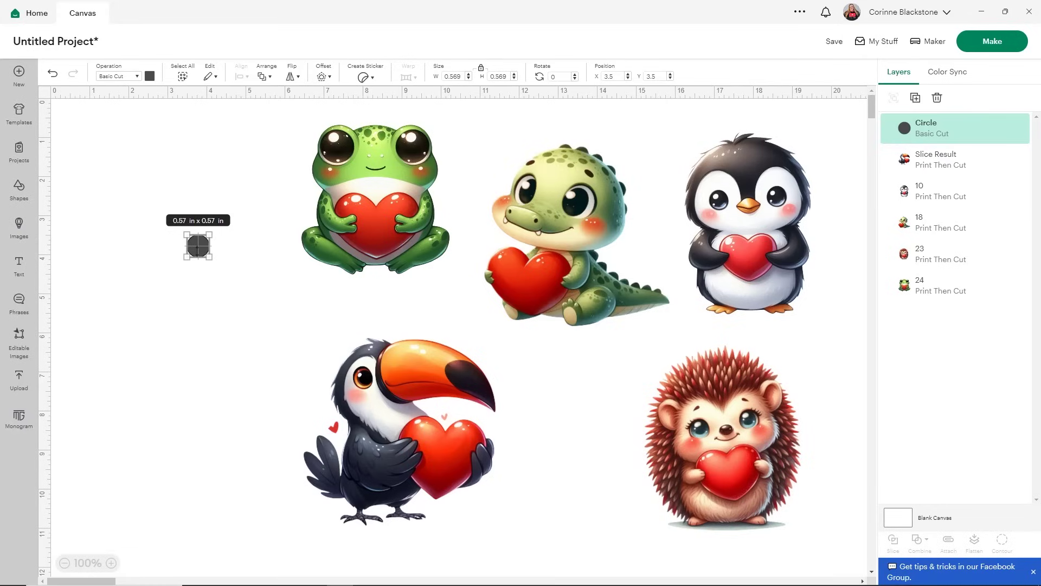
{"action": "left_click", "coordinate": [227, 247]}
{"action": "left_click_drag", "start_coordinate": [200, 247], "coordinate": [502, 532]}
- Slice the small heart above the tail out of the toucan image with the circle and delete all the cut pieces
{"action": "left_click", "coordinate": [239, 380]}
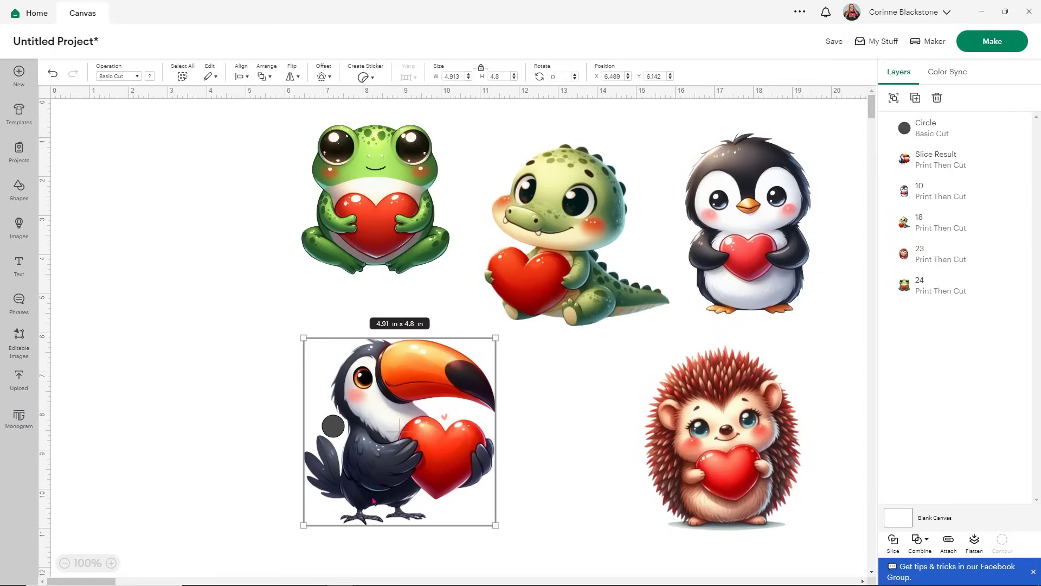
{"action": "left_click", "coordinate": [893, 540]}
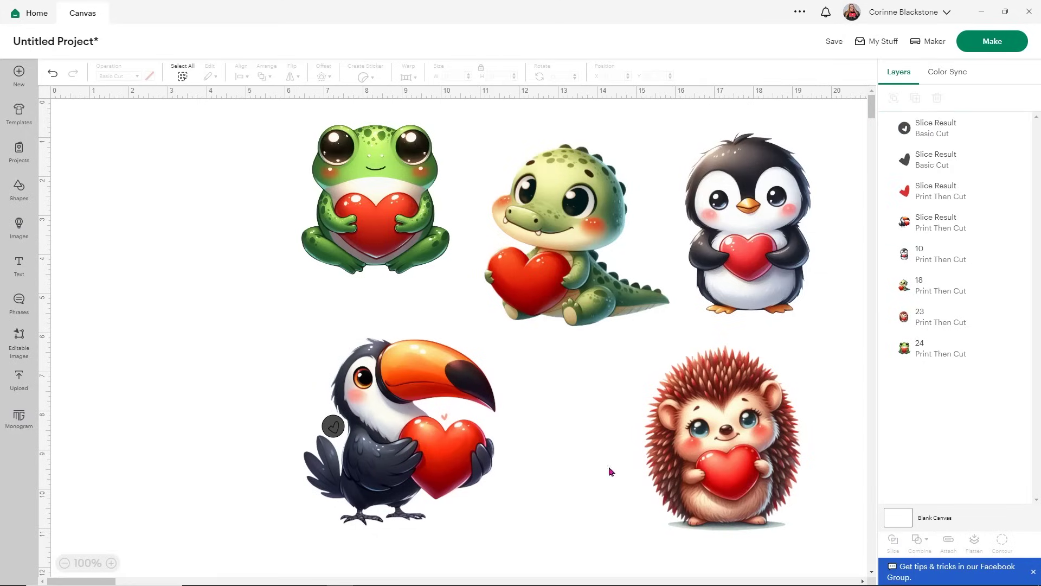
{"action": "left_click_drag", "start_coordinate": [333, 425], "coordinate": [250, 356]}
{"action": "left_click_drag", "start_coordinate": [337, 432], "coordinate": [244, 356]}
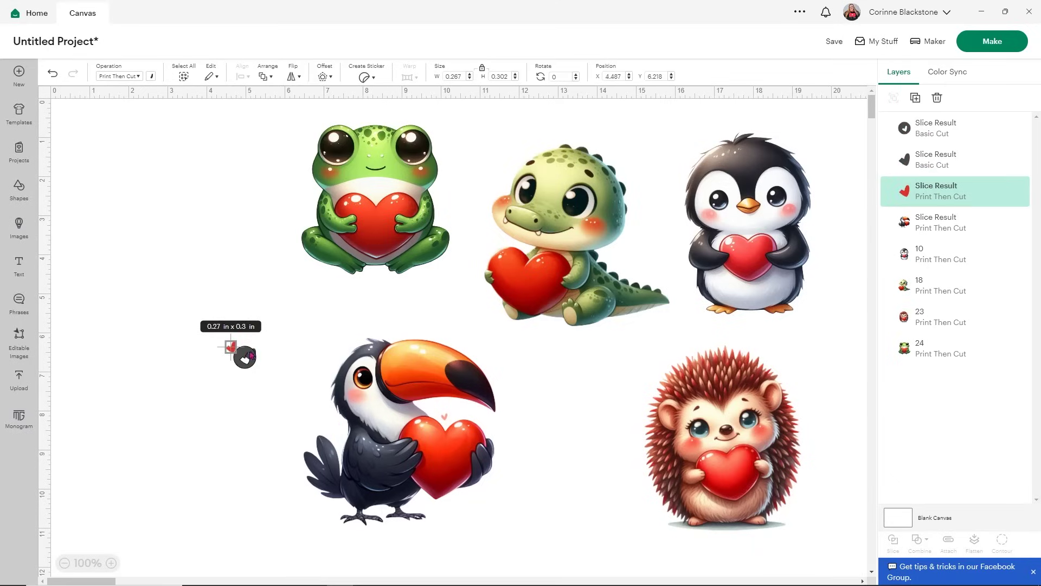
{"action": "key", "text": "Delete"}
{"action": "left_click", "coordinate": [249, 355]}
{"action": "key", "text": "Delete"}
{"action": "left_click", "coordinate": [246, 358]}
{"action": "key", "text": "Delete"}
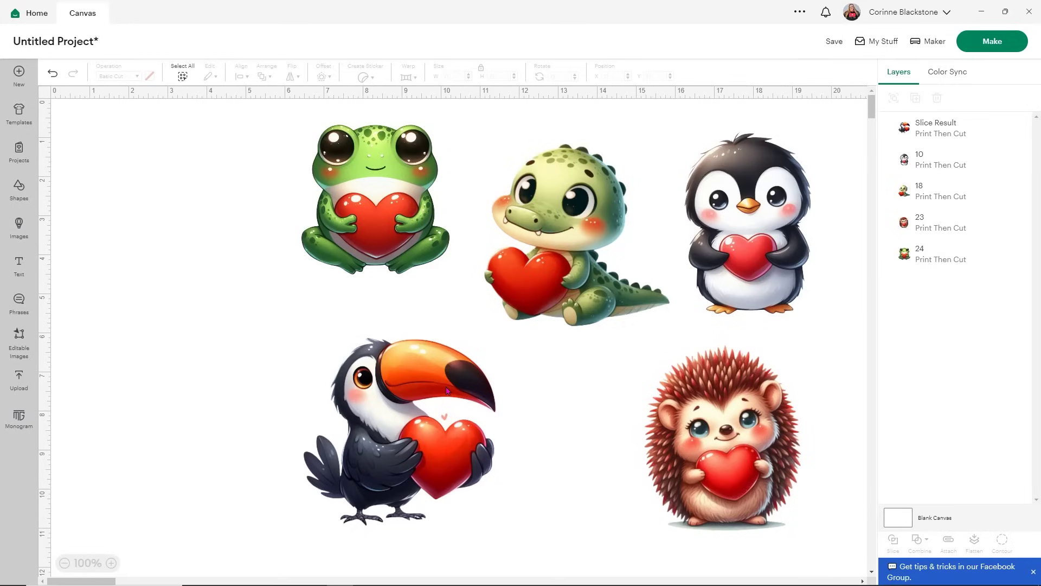
{"action": "left_click", "coordinate": [304, 399]}
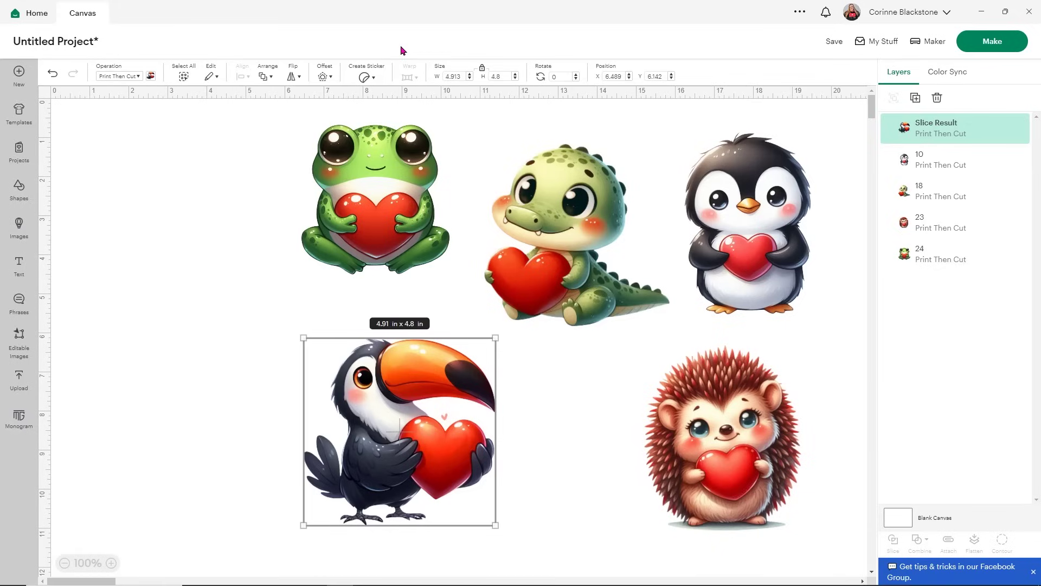
{"action": "left_click", "coordinate": [322, 77]}
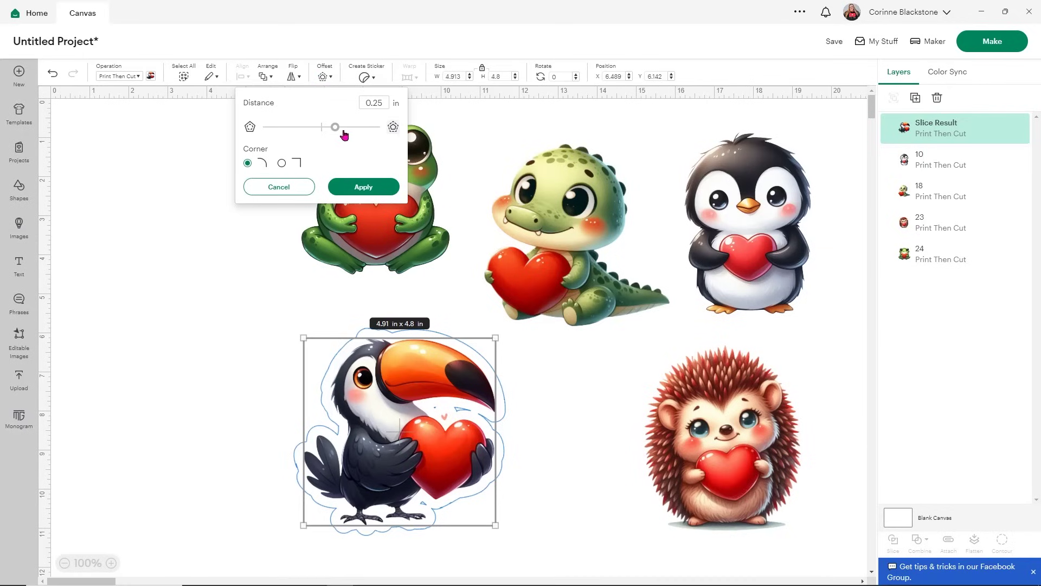
{"action": "left_click_drag", "start_coordinate": [335, 127], "coordinate": [327, 134]}
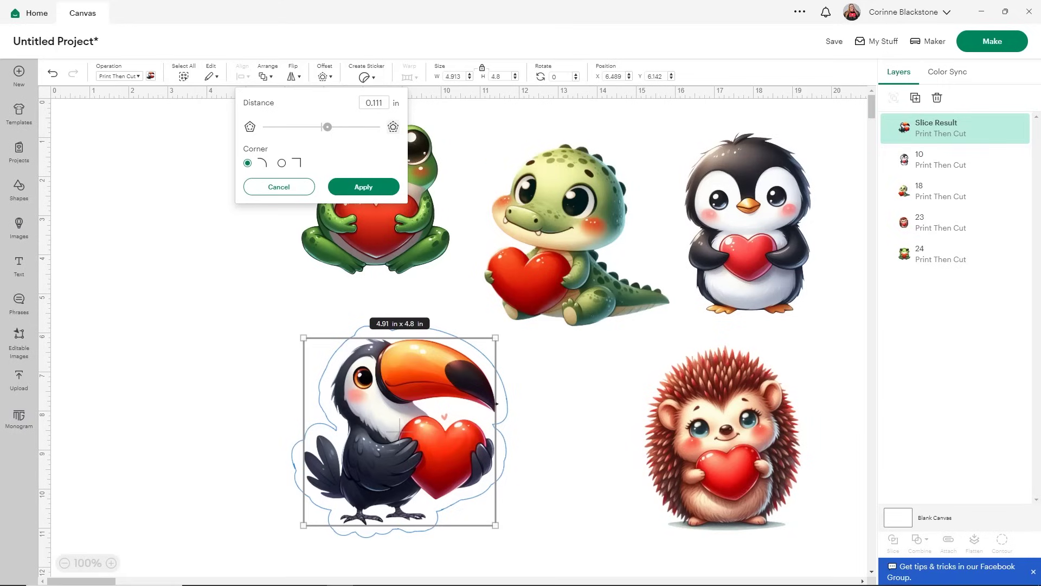
{"action": "left_click", "coordinate": [327, 130]}
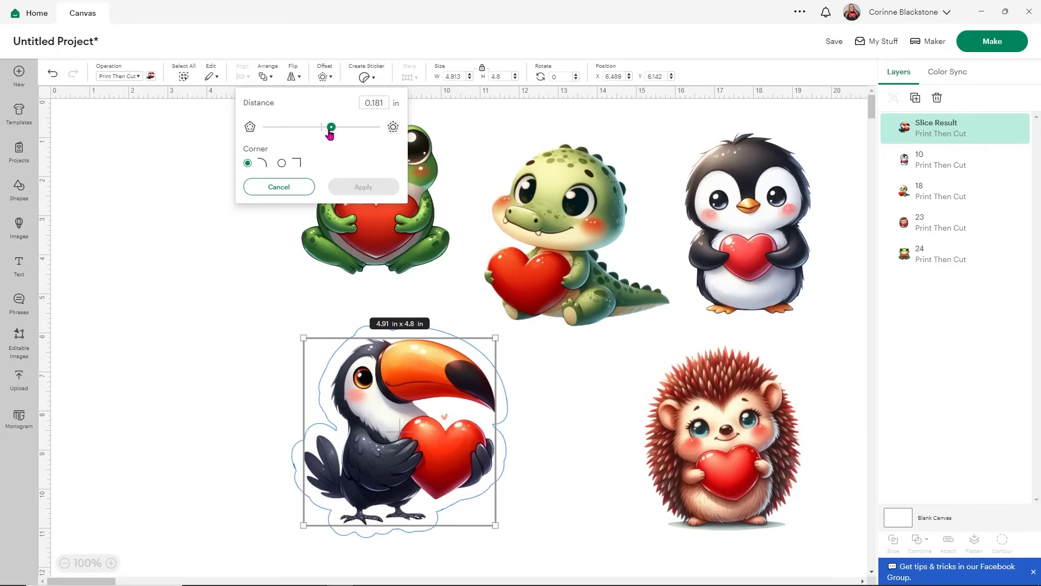
{"action": "left_click_drag", "start_coordinate": [327, 132], "coordinate": [326, 131]}
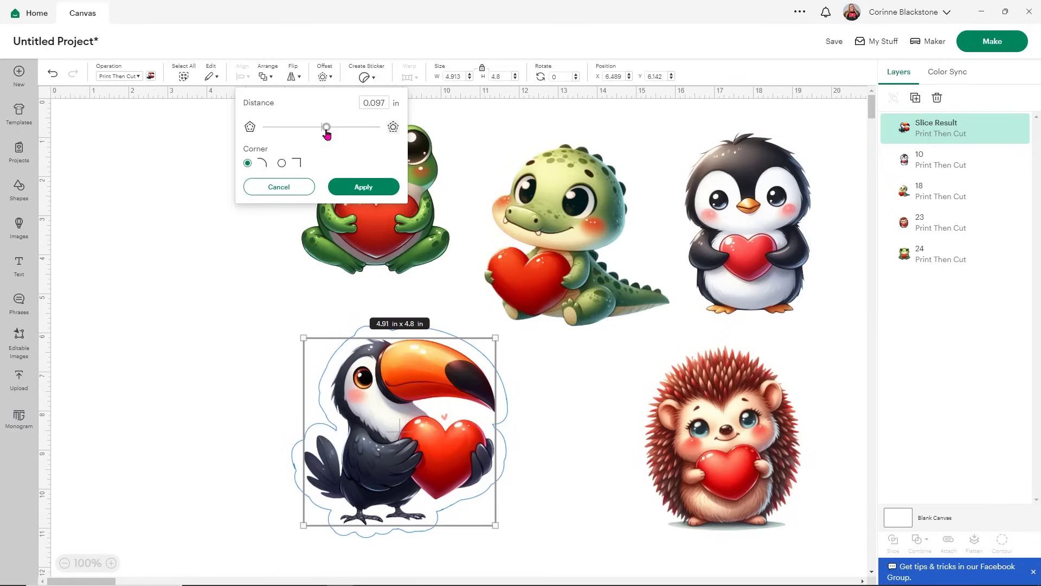
{"action": "left_click", "coordinate": [254, 188]}
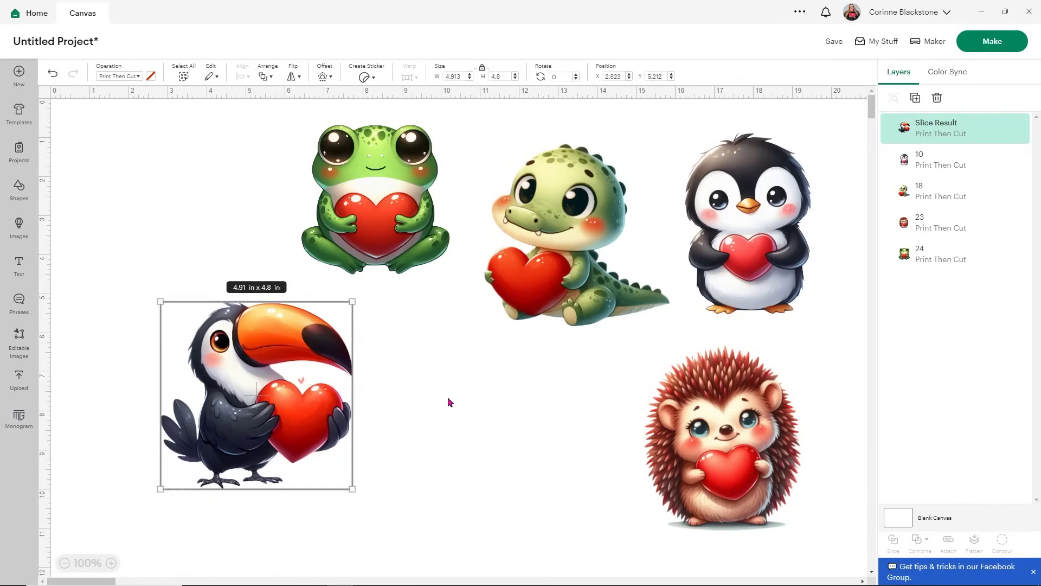
- Position the toucan below the frog and apply a 0.089 in offset with rounded corners around it
{"action": "left_click", "coordinate": [448, 401]}
{"action": "left_click_drag", "start_coordinate": [296, 363], "coordinate": [422, 374]}
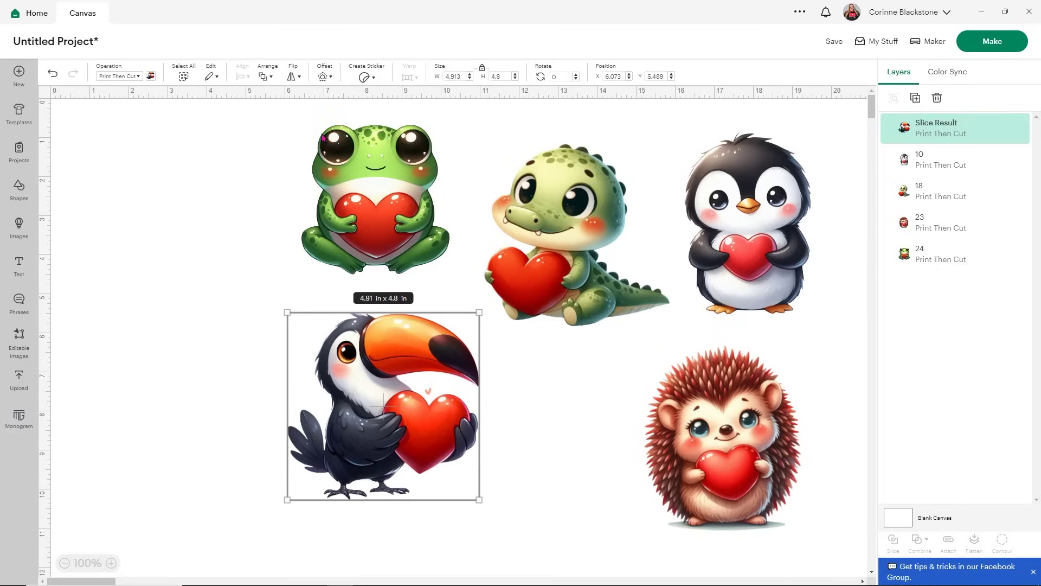
{"action": "left_click", "coordinate": [325, 77]}
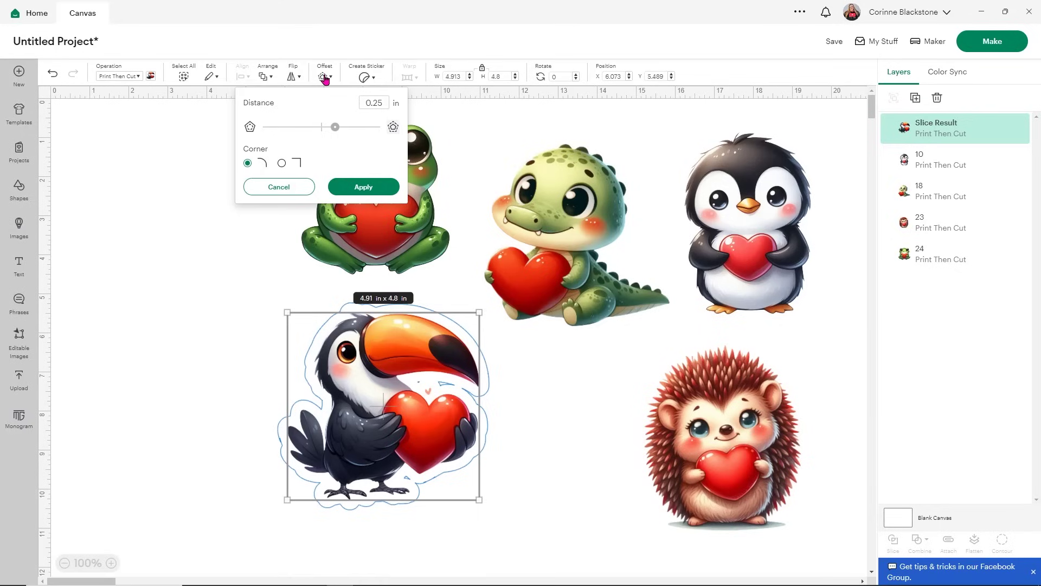
{"action": "left_click_drag", "start_coordinate": [335, 127], "coordinate": [326, 128]}
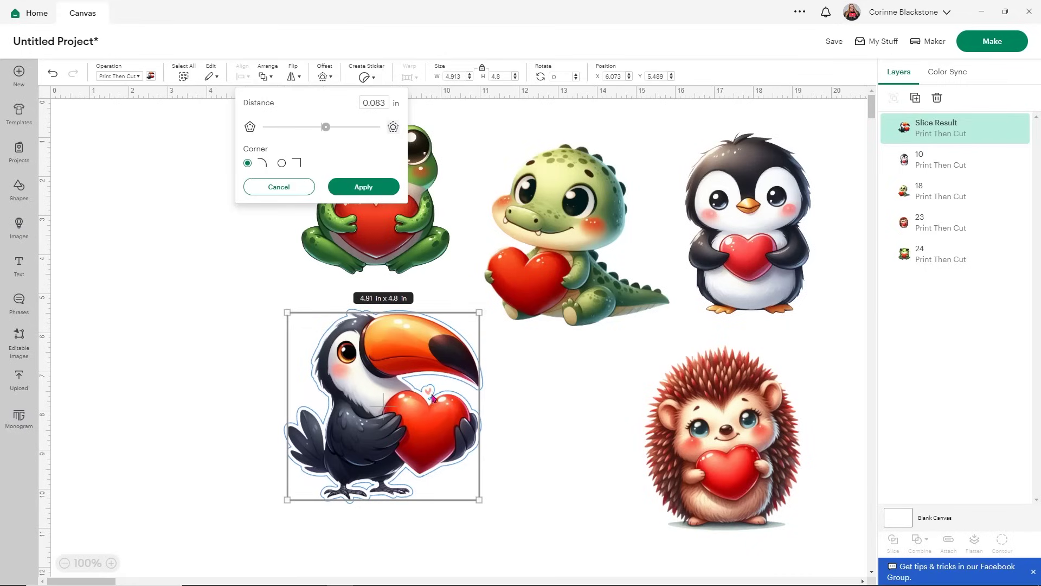
{"action": "left_click", "coordinate": [381, 103]}
{"action": "key", "text": "Delete"}
{"action": "type", "text": "9"}
{"action": "left_click", "coordinate": [360, 148]}
{"action": "left_click", "coordinate": [368, 195]}
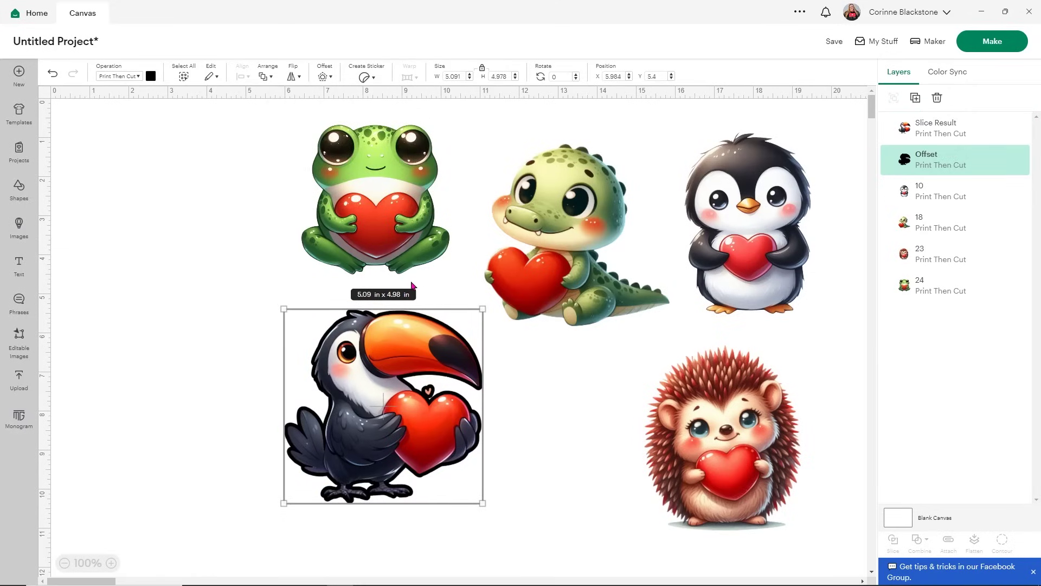
- Try green, pale yellow, dark gray and pink on the toucan's offset, finishing with bright yellow
{"action": "left_click", "coordinate": [152, 77]}
{"action": "left_click", "coordinate": [216, 162]}
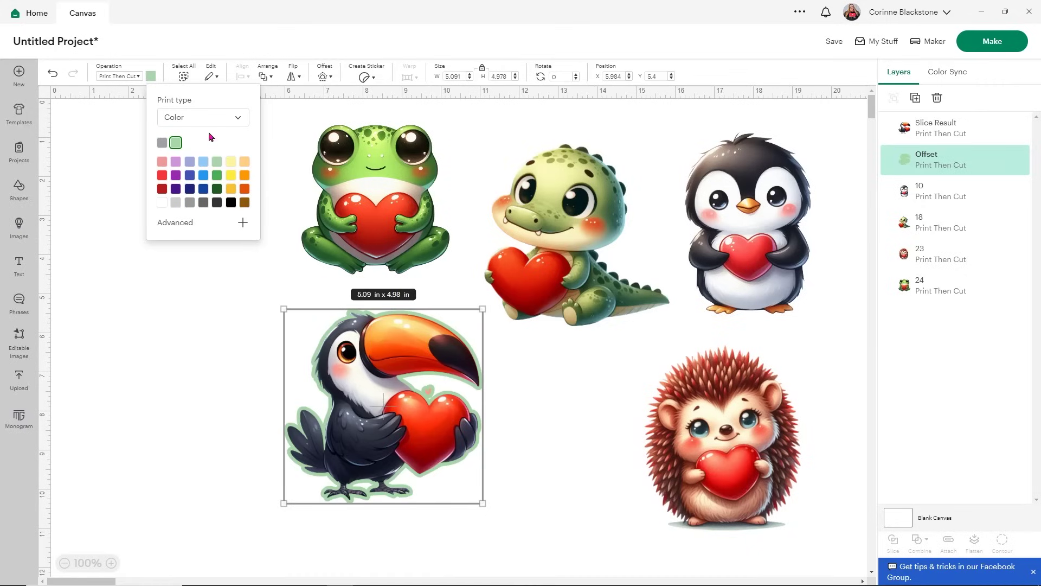
{"action": "left_click", "coordinate": [230, 162]}
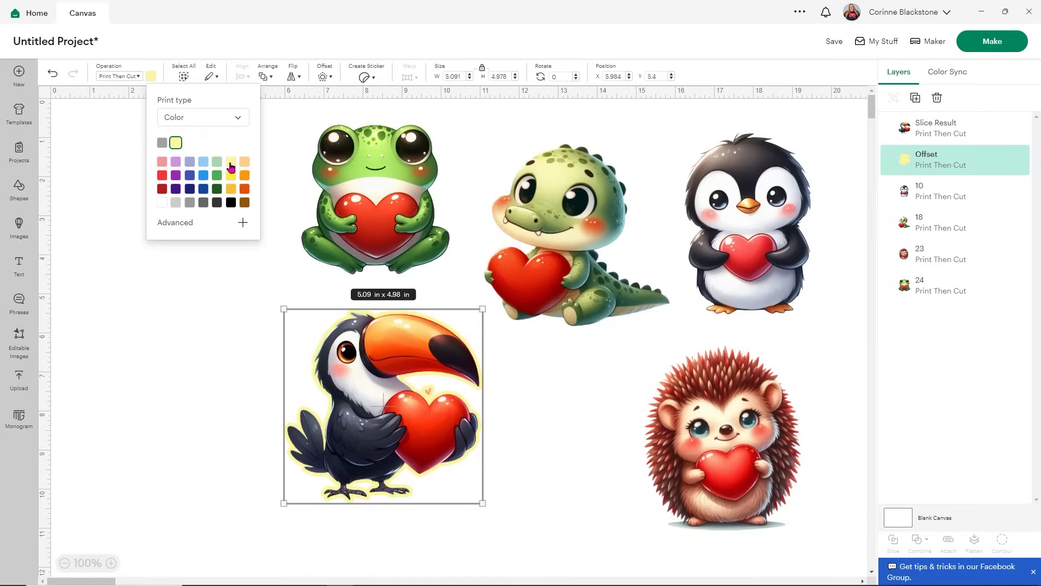
{"action": "left_click", "coordinate": [220, 201]}
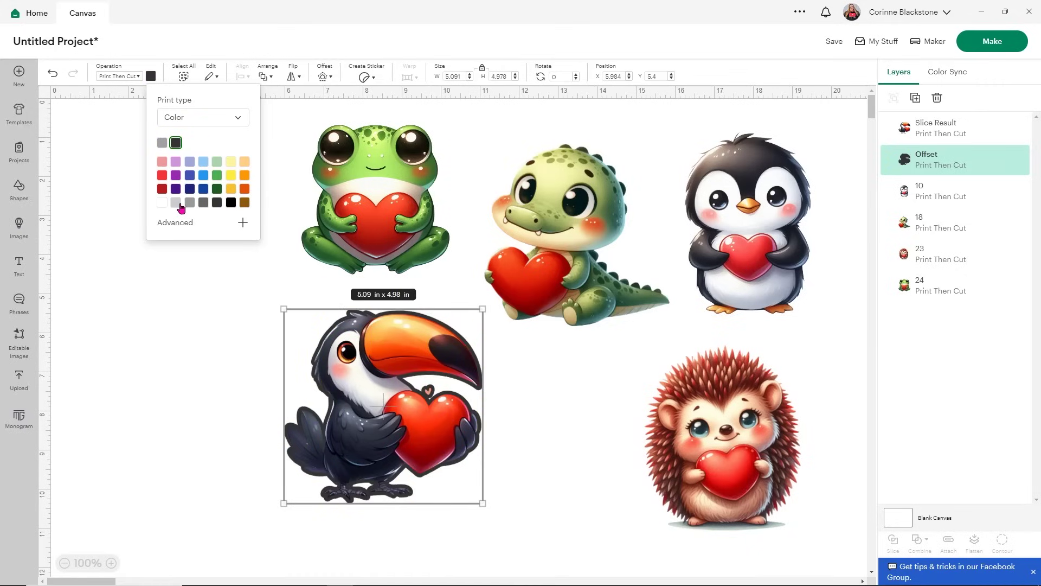
{"action": "left_click", "coordinate": [162, 162]}
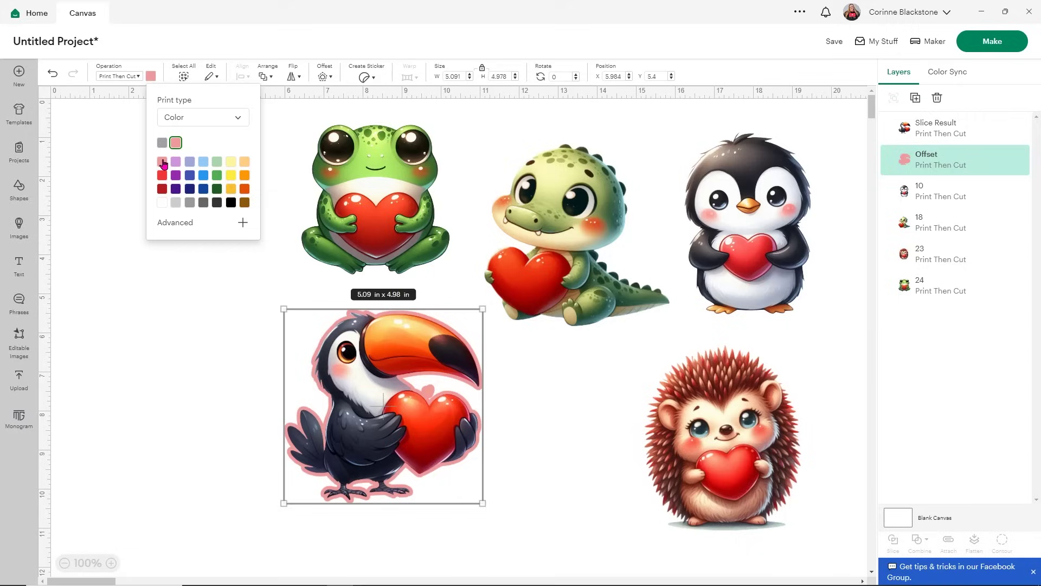
{"action": "left_click", "coordinate": [231, 164]}
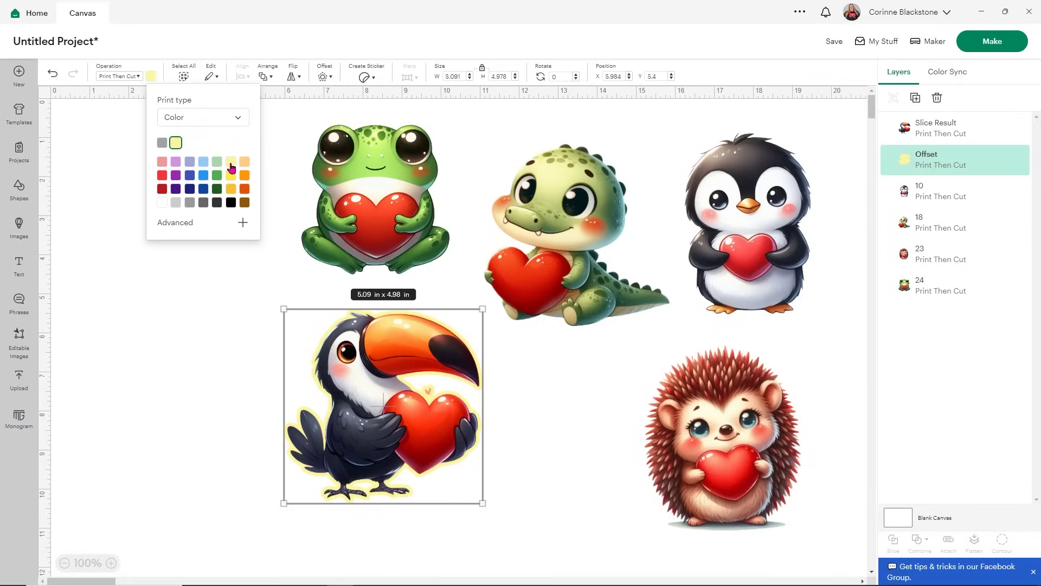
{"action": "left_click", "coordinate": [232, 175]}
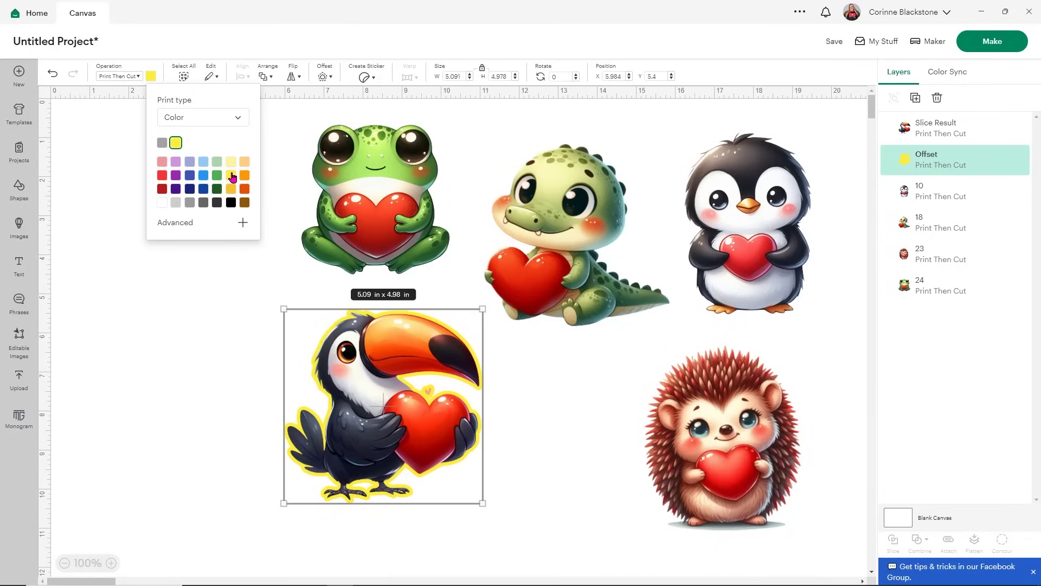
{"action": "left_click", "coordinate": [213, 343]}
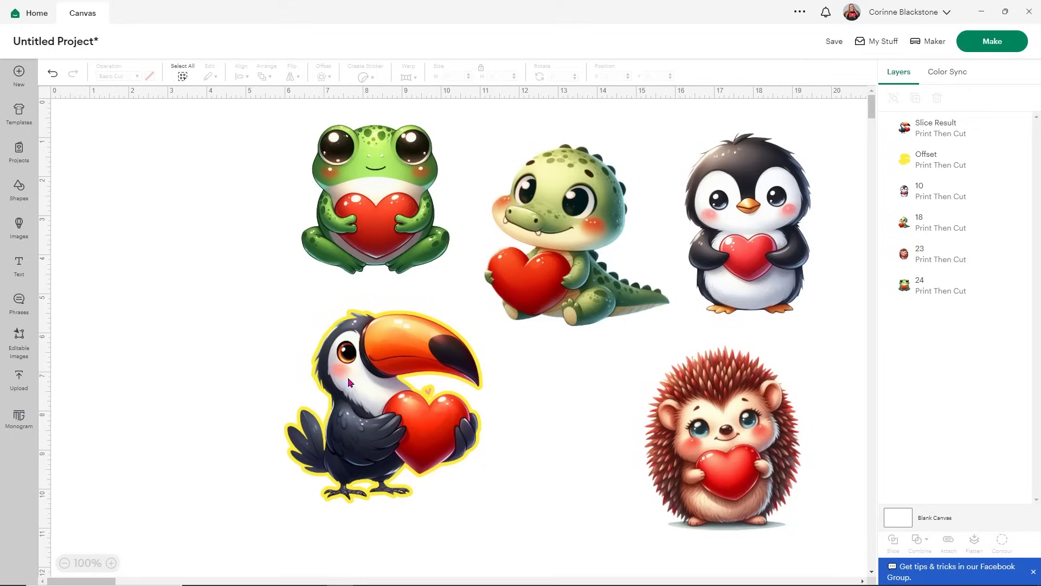
- With the toucan moved aside, switch its offset to Basic Cut and hide the inner contour between the feet
{"action": "left_click_drag", "start_coordinate": [352, 374], "coordinate": [161, 305]}
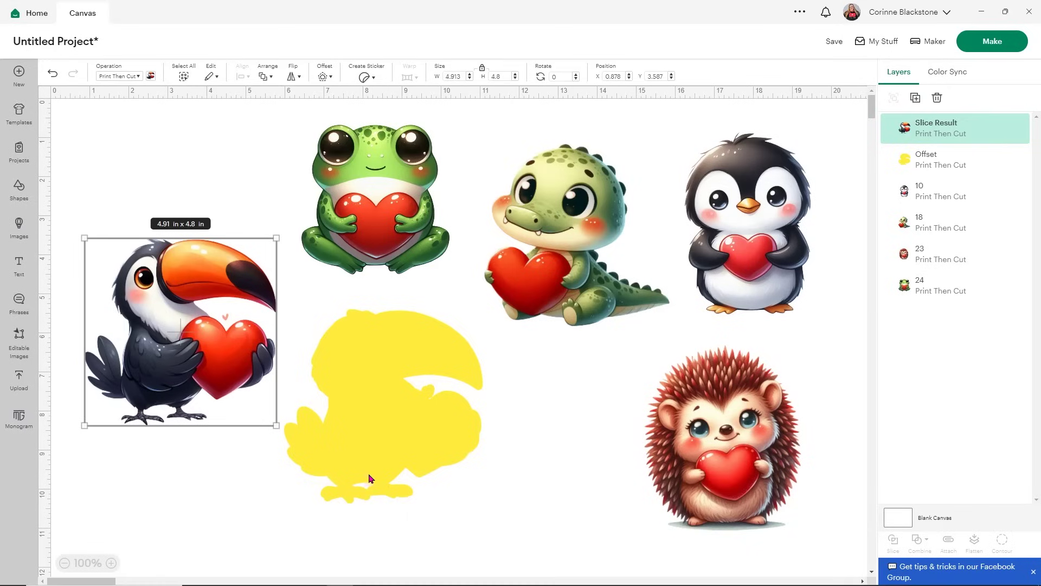
{"action": "left_click", "coordinate": [396, 409]}
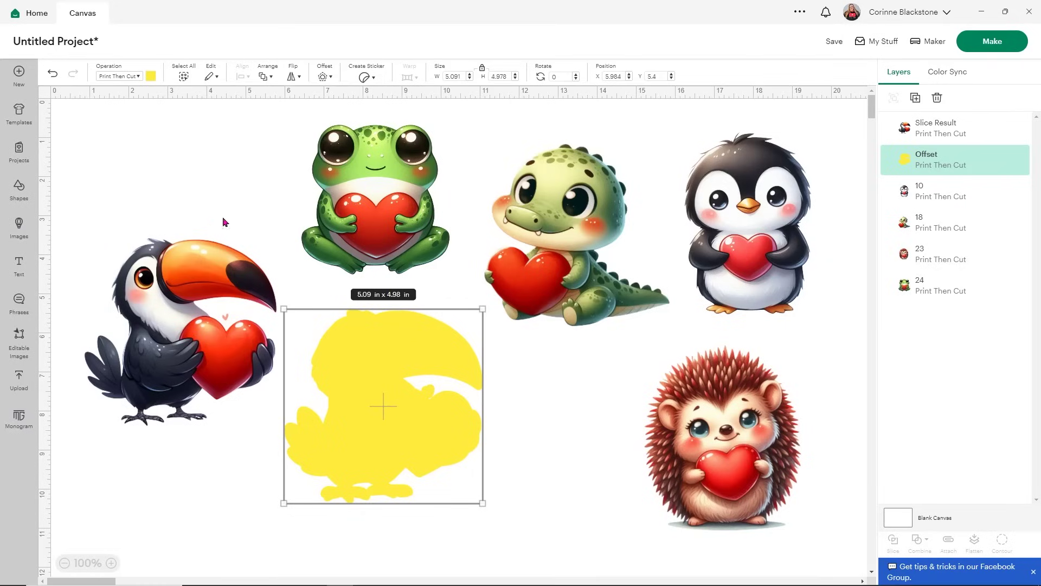
{"action": "left_click", "coordinate": [138, 76]}
{"action": "left_click", "coordinate": [133, 117]}
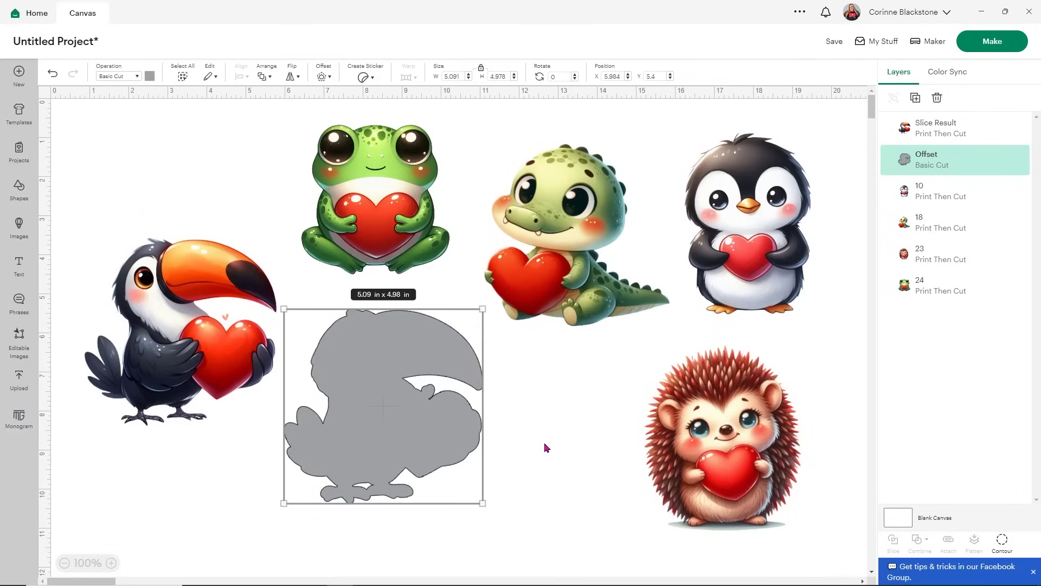
{"action": "left_click", "coordinate": [1000, 541]}
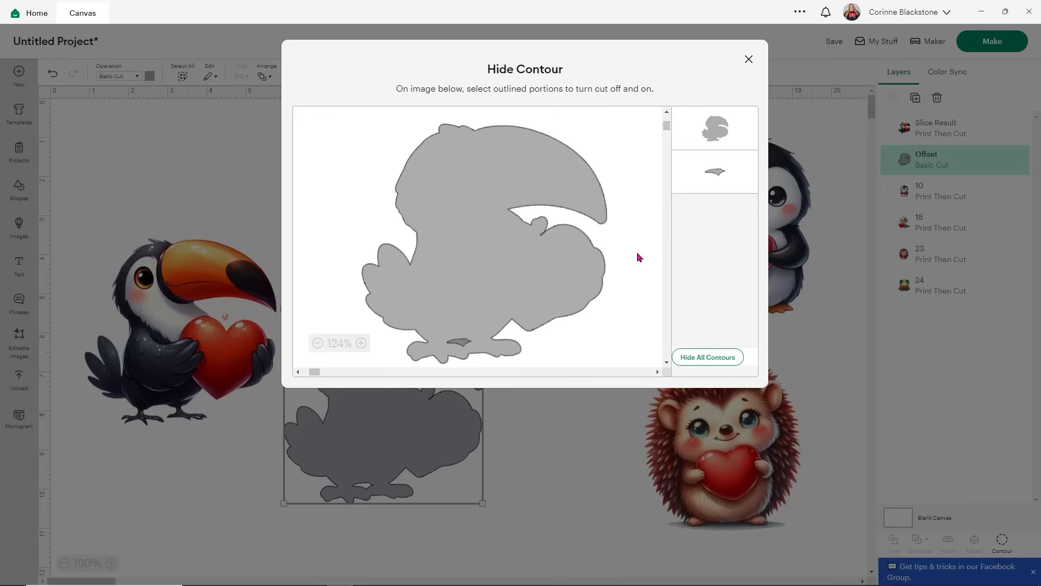
{"action": "left_click", "coordinate": [463, 344]}
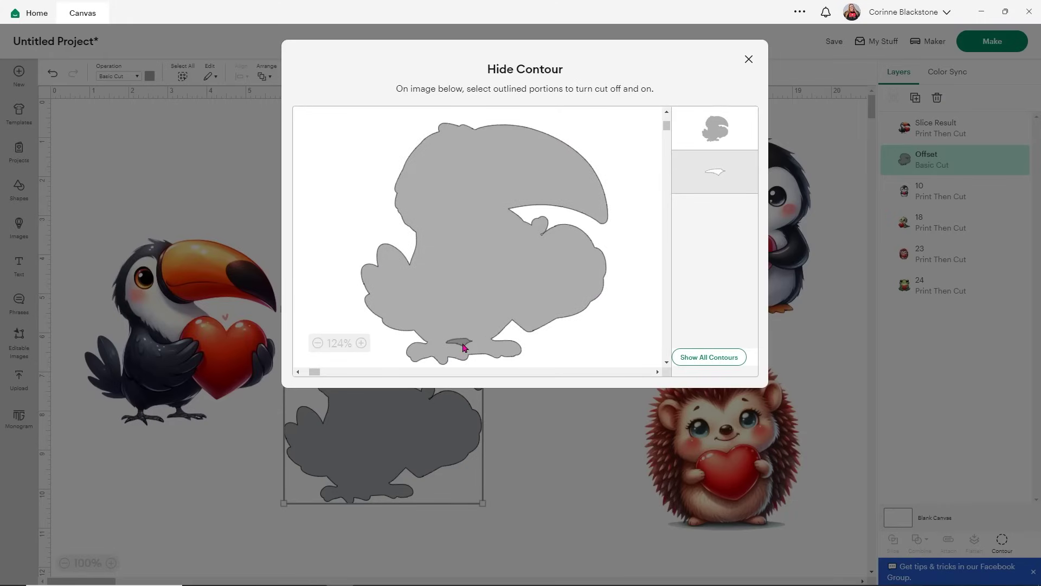
{"action": "left_click", "coordinate": [749, 60]}
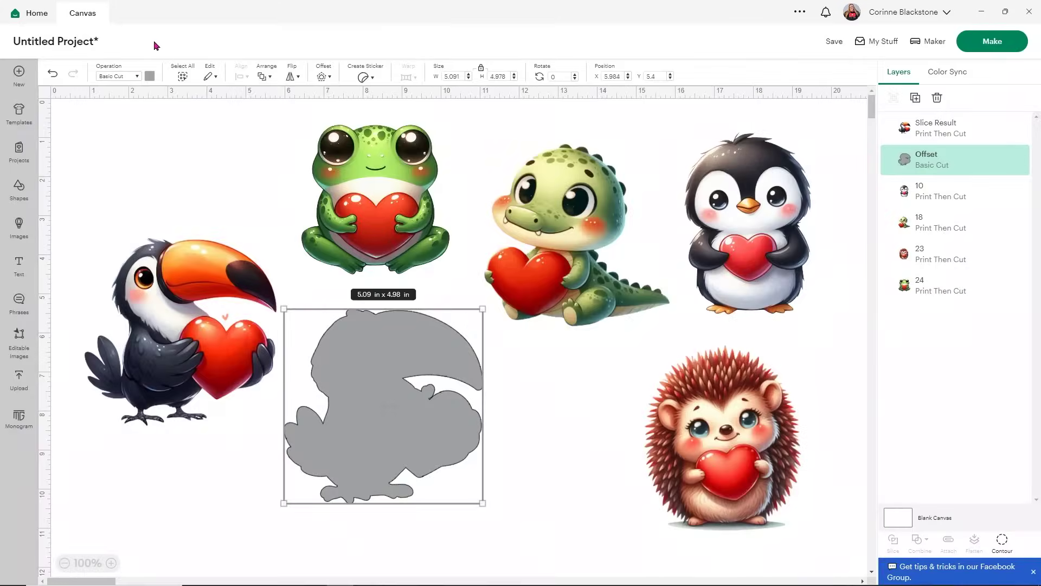
- Set the offset back to Print Then Cut in bright yellow and move the toucan back on top of it
{"action": "left_click", "coordinate": [137, 77]}
{"action": "mouse_move", "coordinate": [145, 232]}
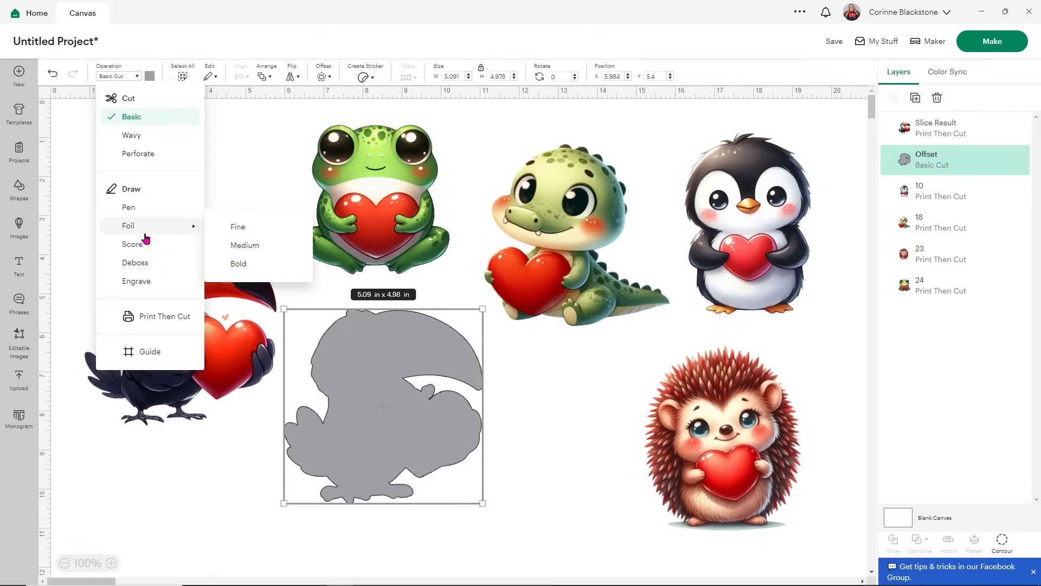
{"action": "left_click", "coordinate": [155, 316]}
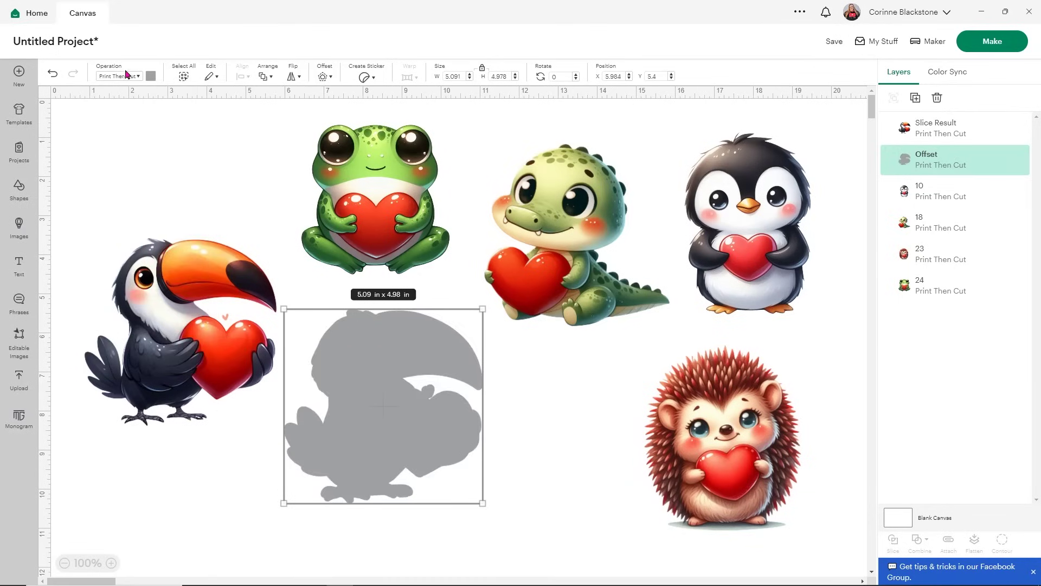
{"action": "left_click", "coordinate": [150, 76]}
{"action": "left_click", "coordinate": [229, 178]}
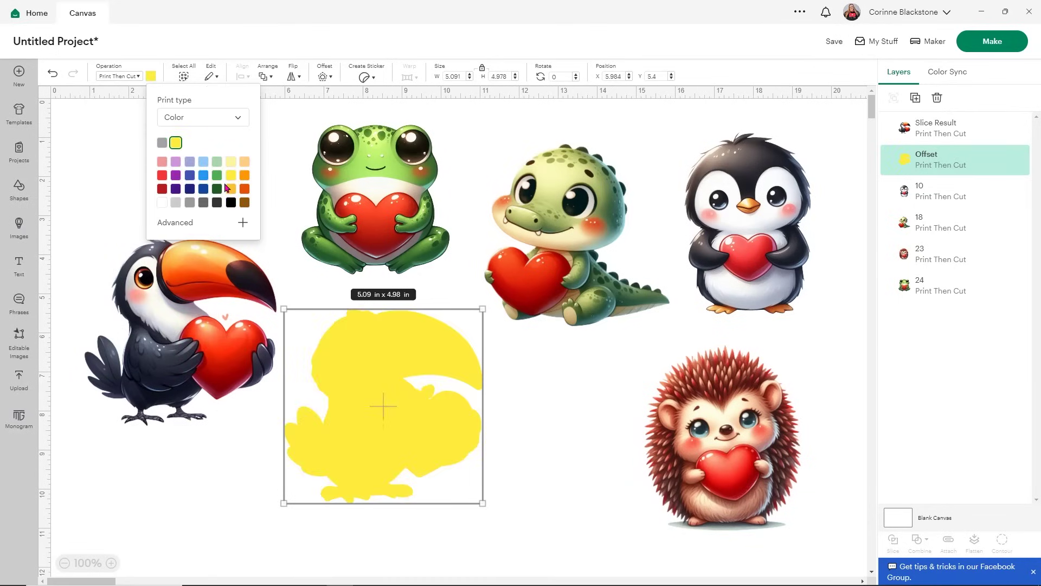
{"action": "left_click", "coordinate": [212, 467]}
{"action": "left_click_drag", "start_coordinate": [171, 357], "coordinate": [374, 433]}
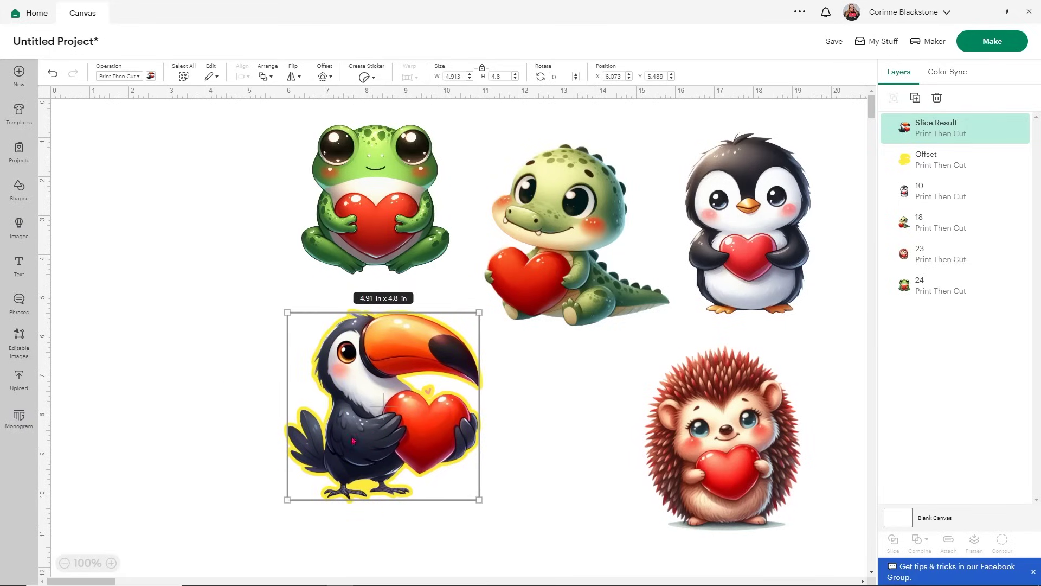
- Center the toucan and its yellow offset on each other and flatten them into one Print Then Cut image
{"action": "left_click", "coordinate": [527, 481]}
{"action": "left_click_drag", "start_coordinate": [457, 524], "coordinate": [320, 374]}
{"action": "left_click", "coordinate": [242, 76]}
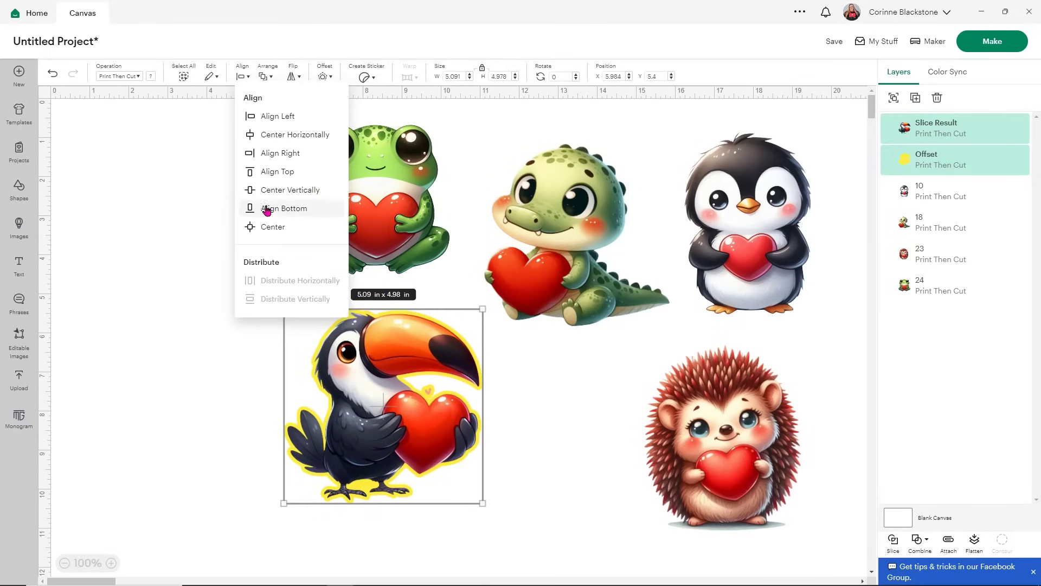
{"action": "left_click", "coordinate": [267, 227]}
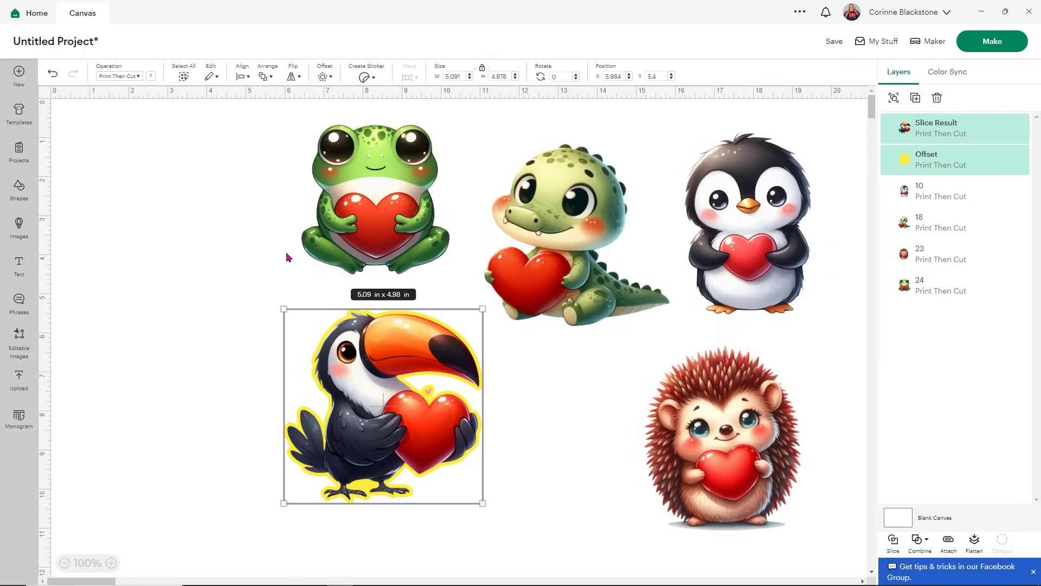
{"action": "left_click", "coordinate": [974, 542]}
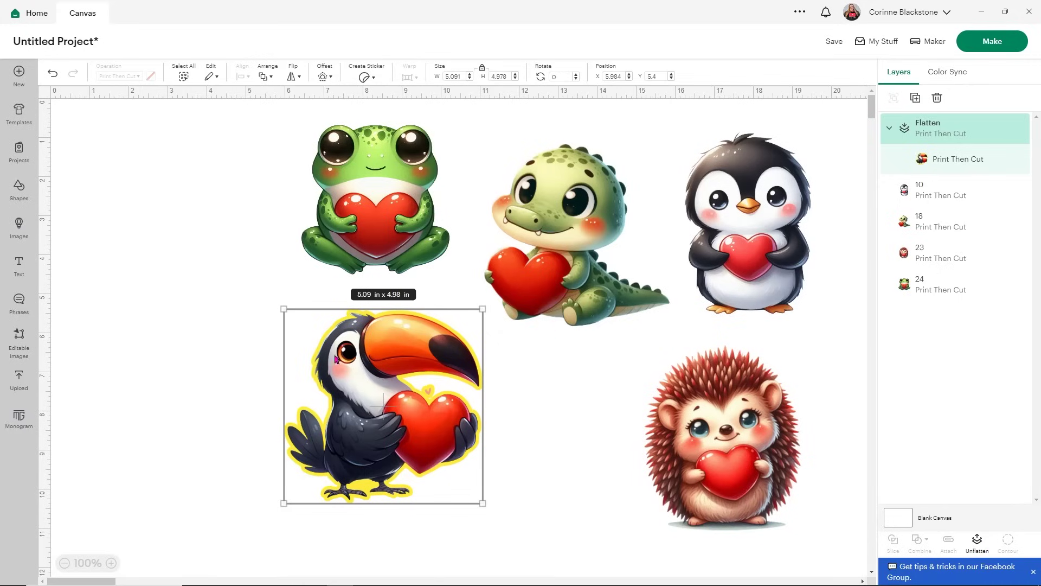
- Rearrange the animals, moving the flattened toucan closer to the hedgehog, shifting the frog down and placing the crocodile beside the frog
{"action": "left_click_drag", "start_coordinate": [357, 382], "coordinate": [458, 433]}
{"action": "left_click_drag", "start_coordinate": [369, 222], "coordinate": [312, 294]}
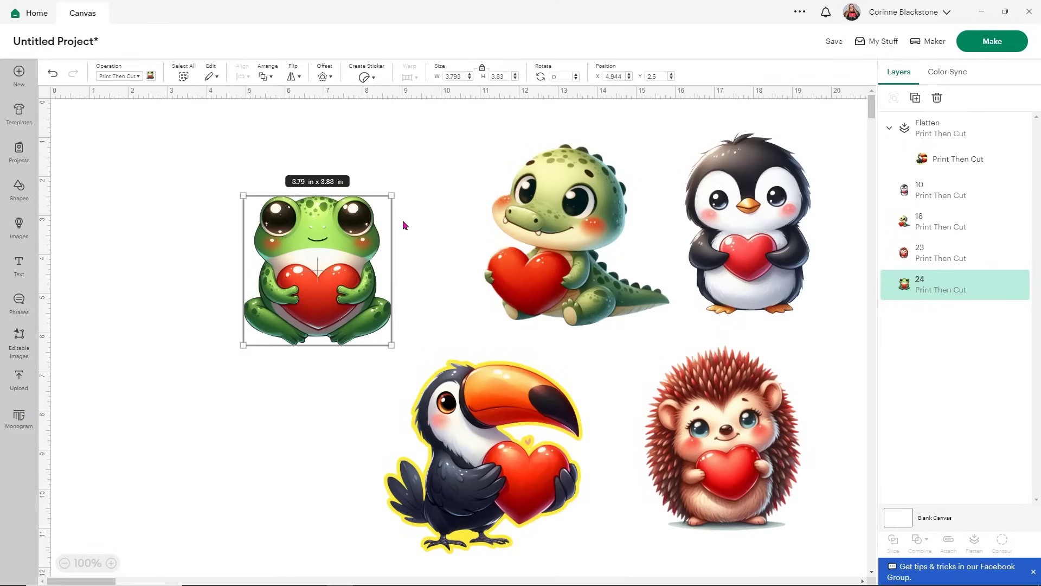
{"action": "left_click_drag", "start_coordinate": [567, 172], "coordinate": [484, 179]}
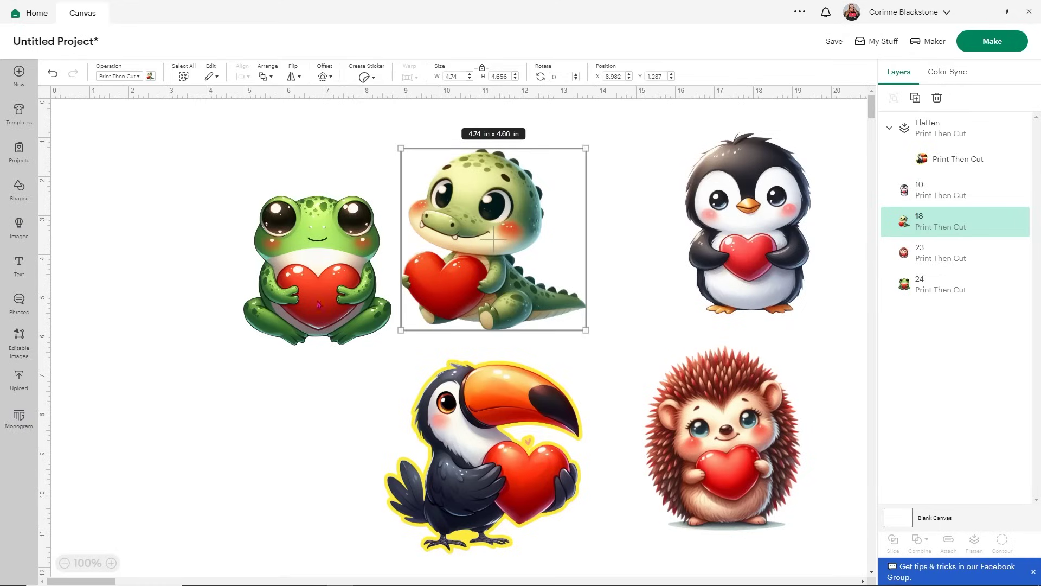
- Try a light blue canvas color behind the animals and set it back to white
{"action": "left_click", "coordinate": [973, 524]}
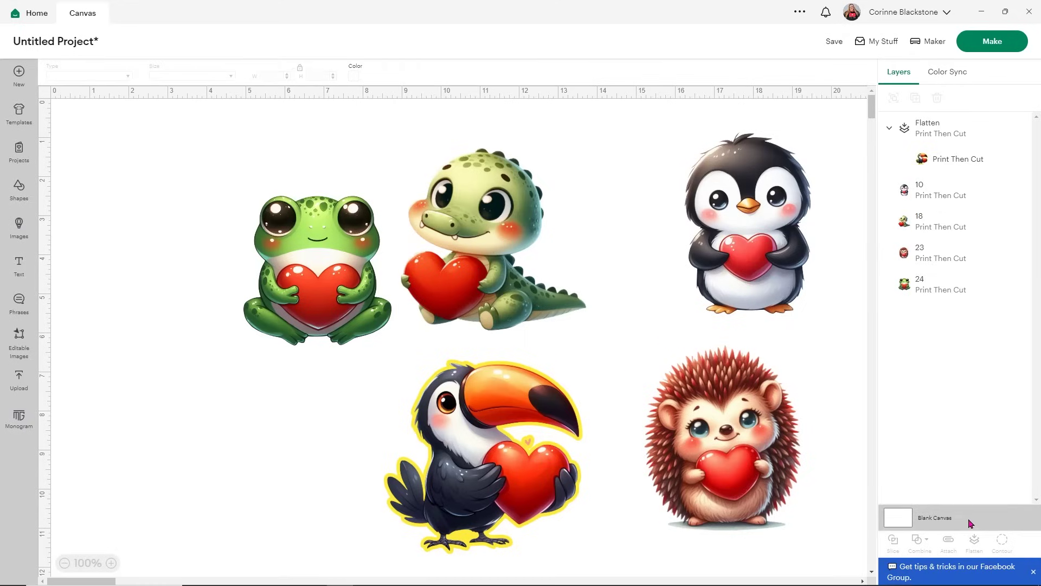
{"action": "left_click", "coordinate": [357, 76]}
{"action": "left_click", "coordinate": [407, 133]}
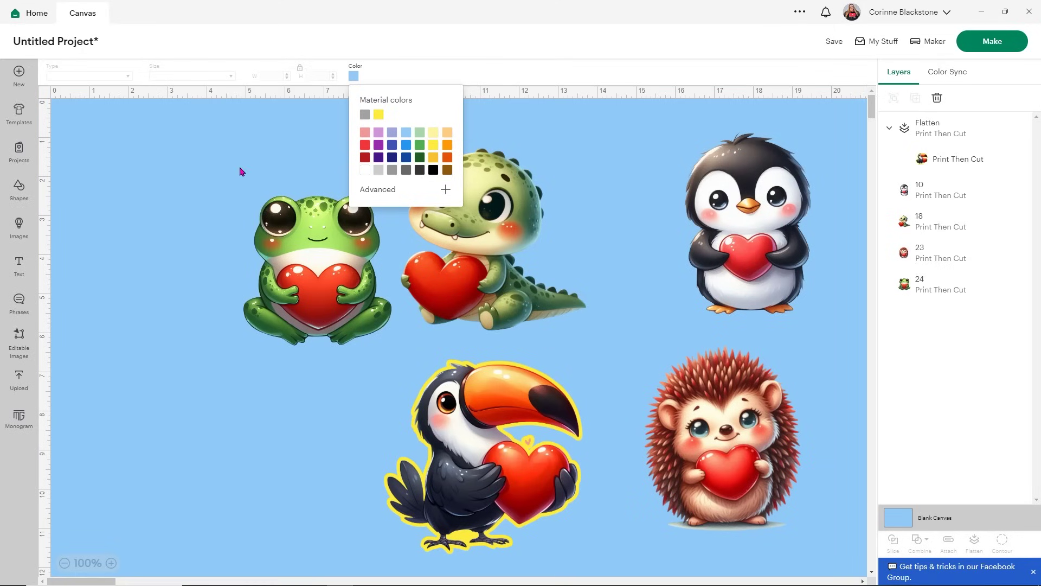
{"action": "left_click", "coordinate": [178, 282]}
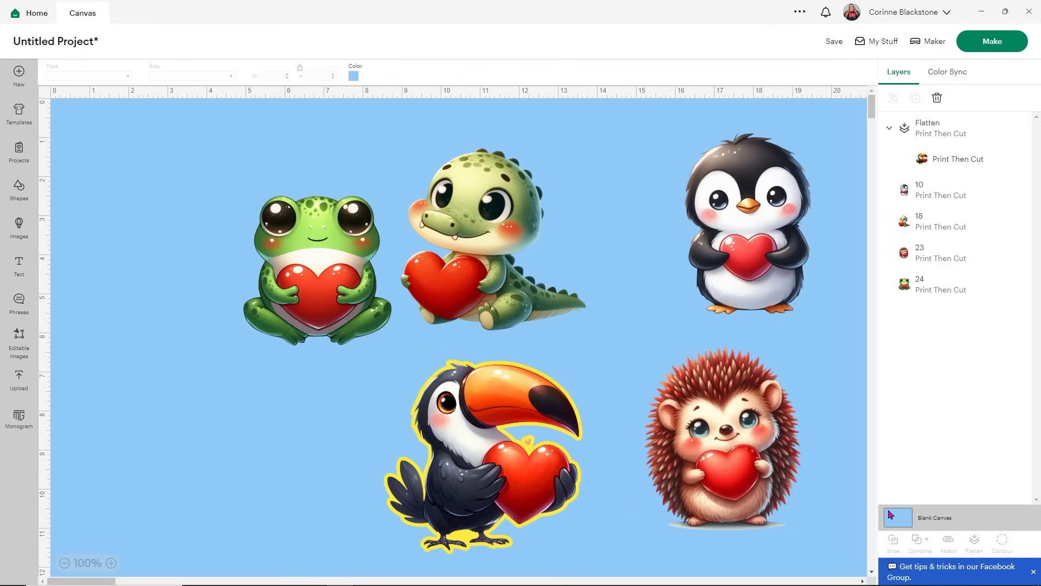
{"action": "left_click", "coordinate": [354, 77]}
{"action": "left_click", "coordinate": [354, 76]}
{"action": "left_click", "coordinate": [354, 77]}
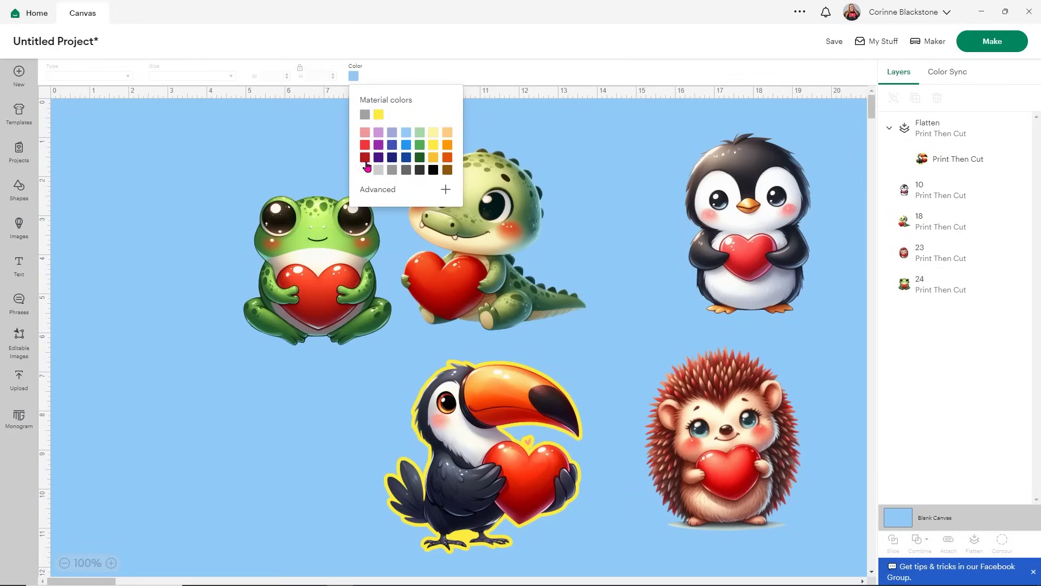
{"action": "left_click", "coordinate": [363, 171]}
- Move the crocodile to the other side of the frog and shift the penguin toward the middle of the canvas
{"action": "left_click", "coordinate": [696, 180]}
{"action": "left_click_drag", "start_coordinate": [491, 202], "coordinate": [177, 218]}
{"action": "left_click_drag", "start_coordinate": [747, 206], "coordinate": [655, 192]}
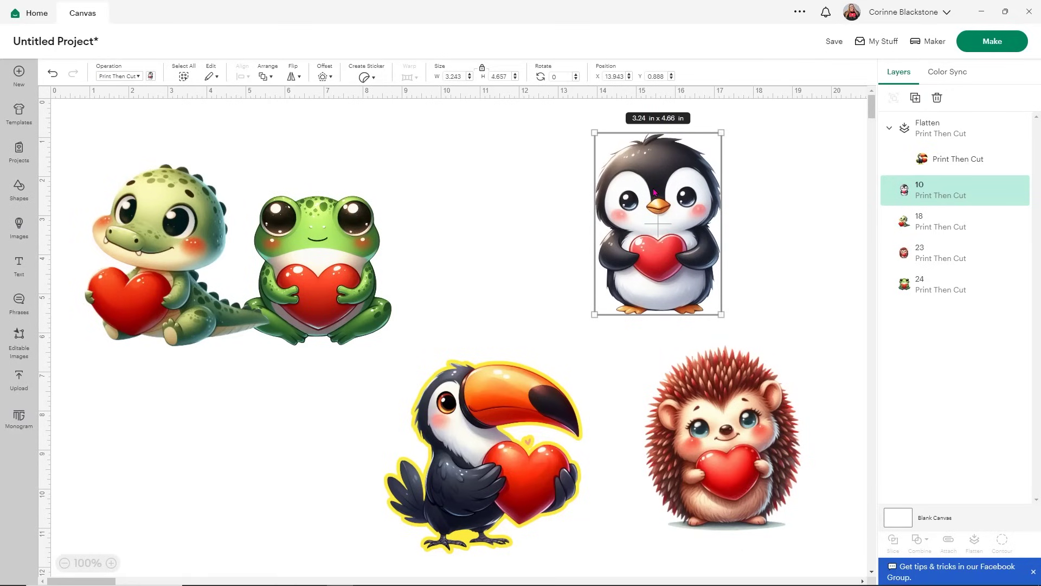
- Apply a 0.097 in offset with rounded corners around the penguin and color it white
{"action": "left_click", "coordinate": [325, 76]}
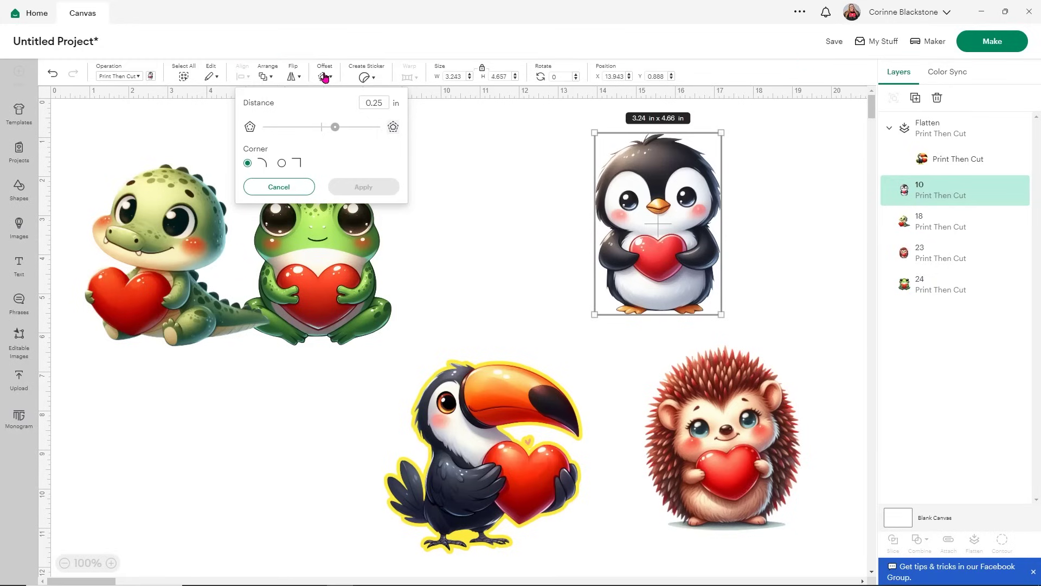
{"action": "left_click_drag", "start_coordinate": [335, 135], "coordinate": [327, 135]}
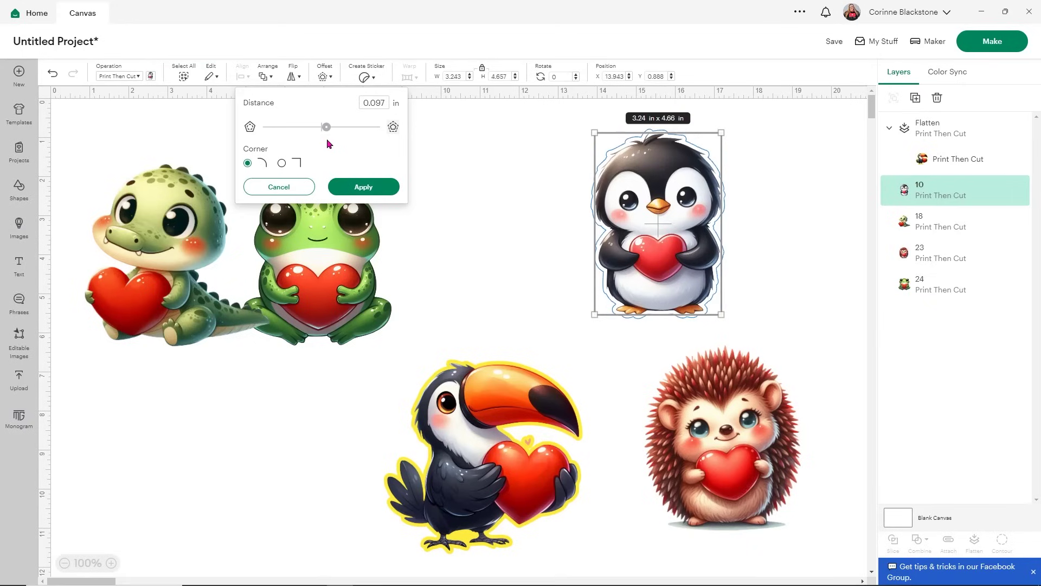
{"action": "left_click", "coordinate": [356, 188]}
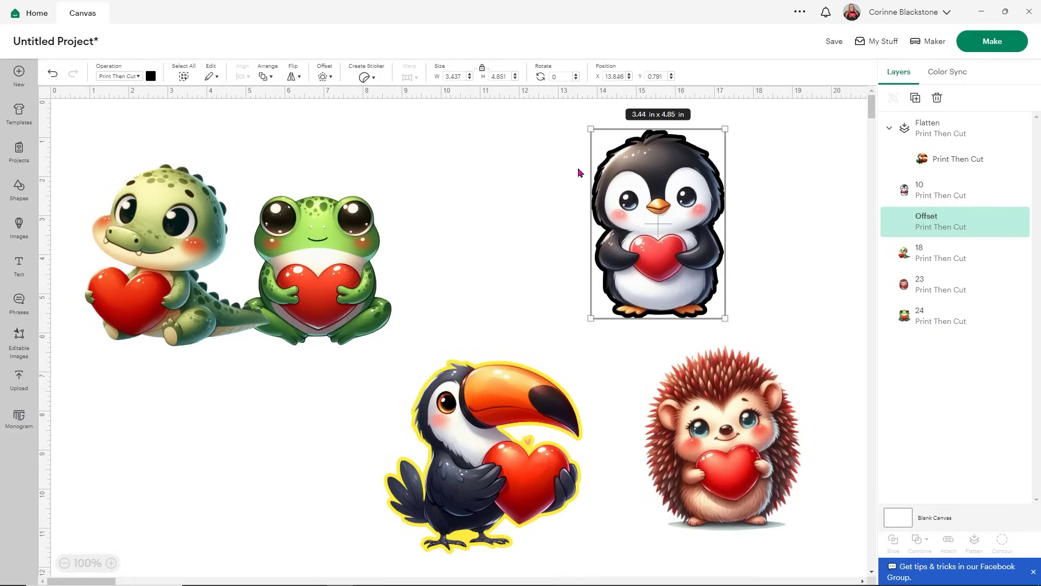
{"action": "left_click", "coordinate": [150, 77]}
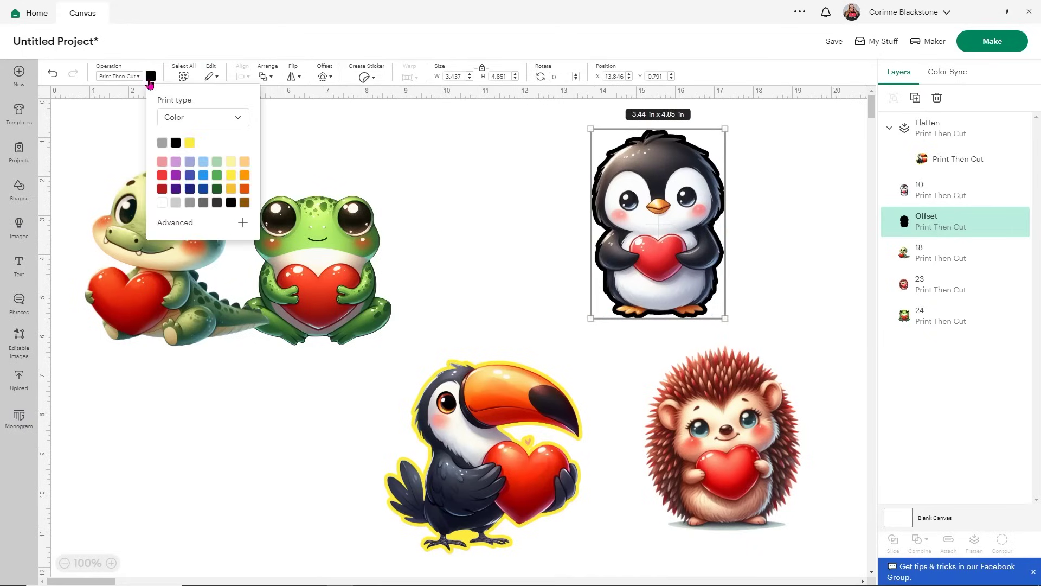
{"action": "left_click", "coordinate": [161, 202]}
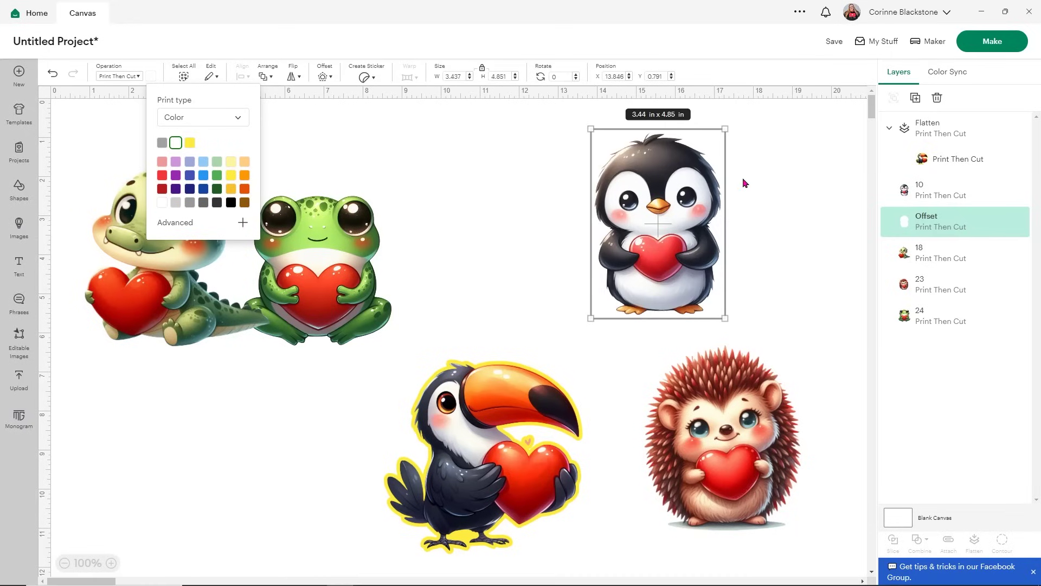
{"action": "left_click", "coordinate": [755, 258]}
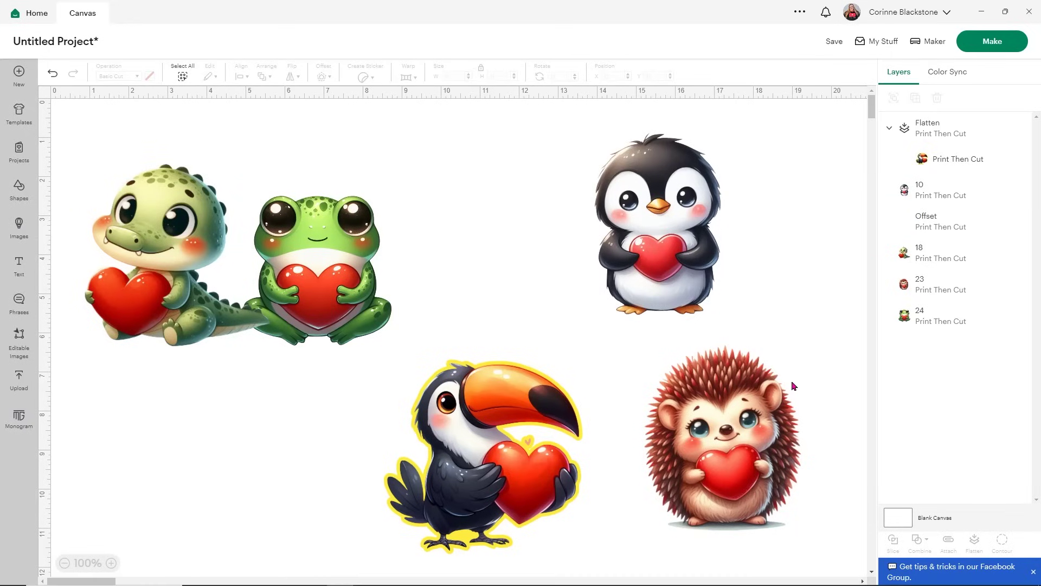
- Change the canvas color to light blue and flatten the penguin together with its white offset
{"action": "left_click", "coordinate": [896, 517]}
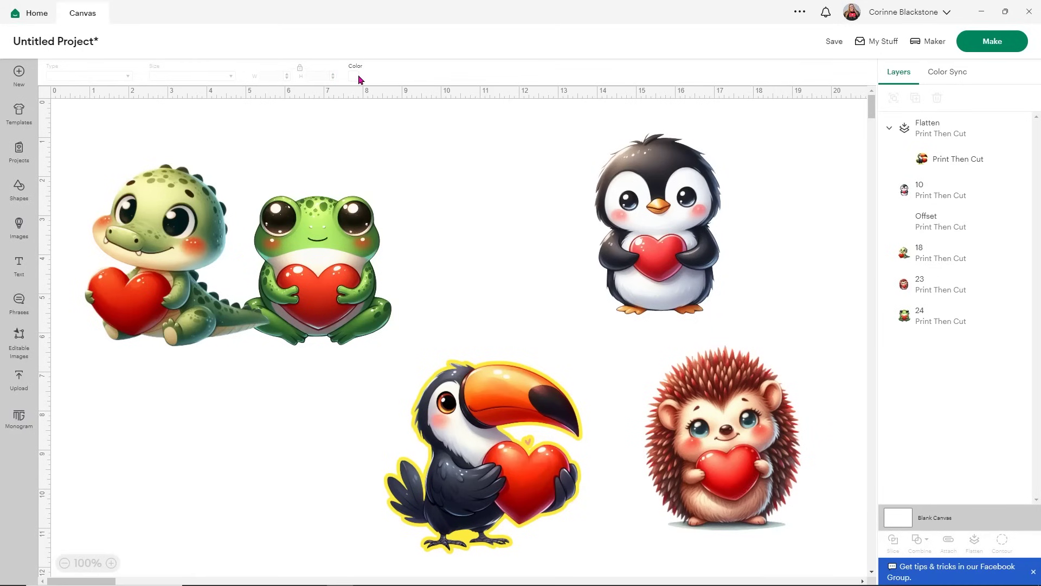
{"action": "left_click", "coordinate": [358, 78]}
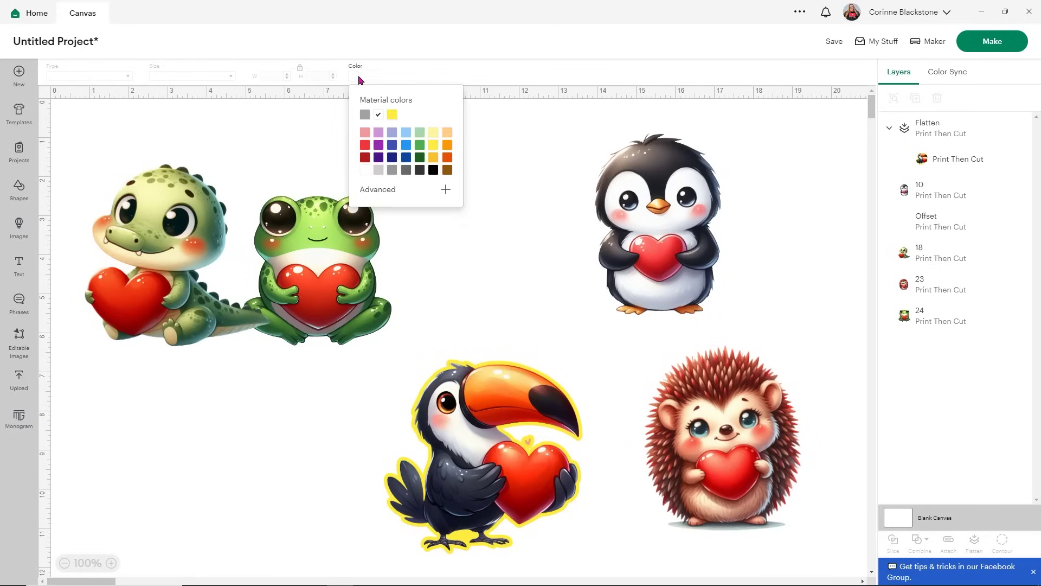
{"action": "left_click", "coordinate": [787, 226]}
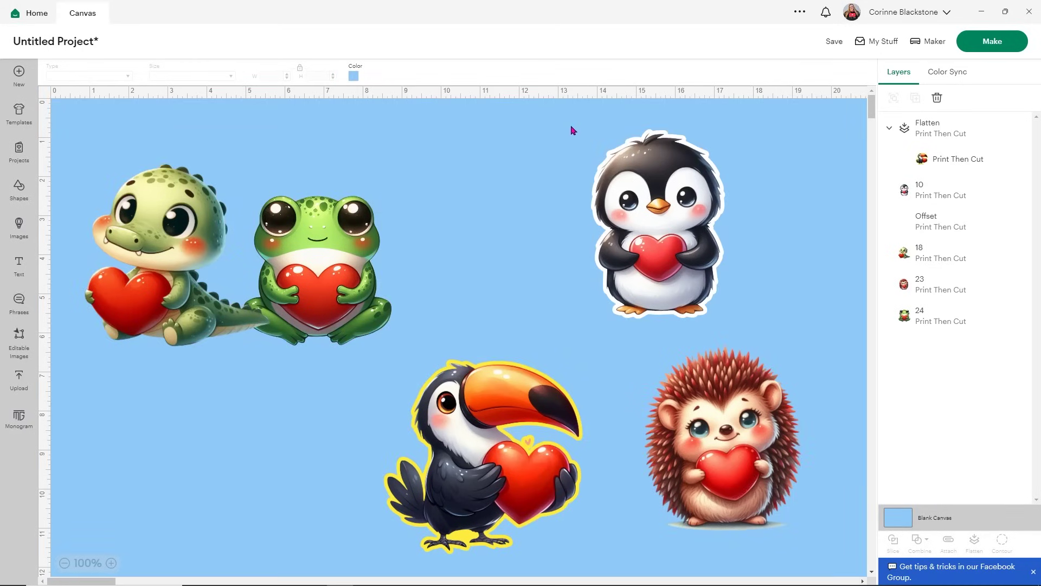
{"action": "left_click_drag", "start_coordinate": [572, 130], "coordinate": [750, 269]}
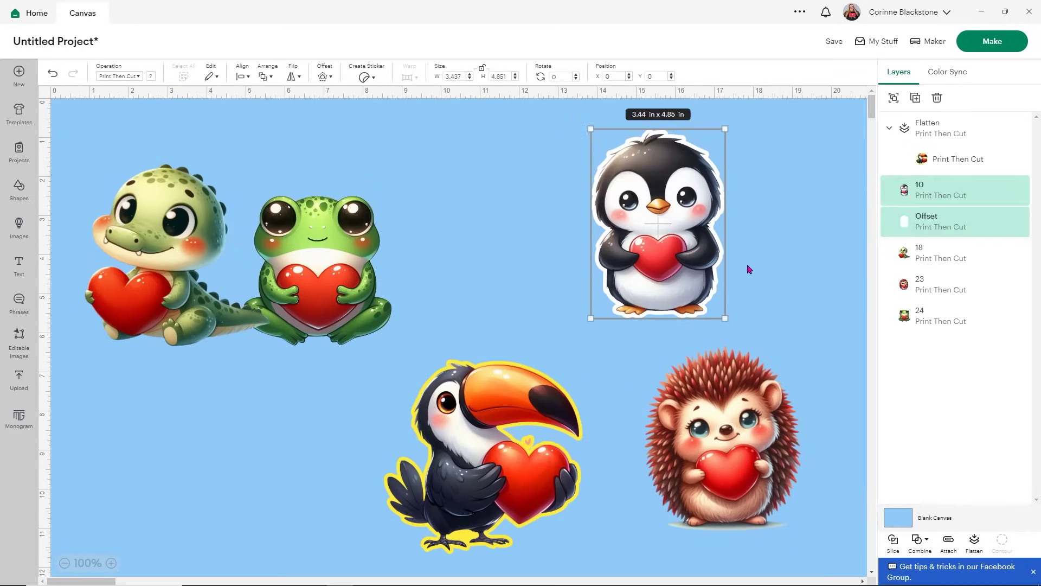
{"action": "left_click", "coordinate": [973, 541]}
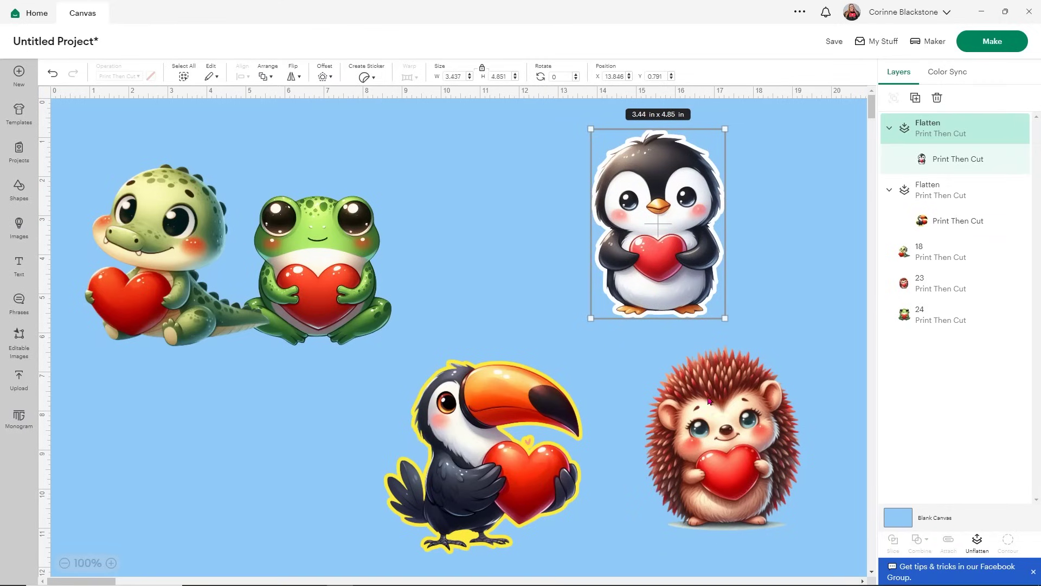
- Add a white offset around the hedgehog and flatten the two into one Print Then Cut image
{"action": "left_click", "coordinate": [726, 383]}
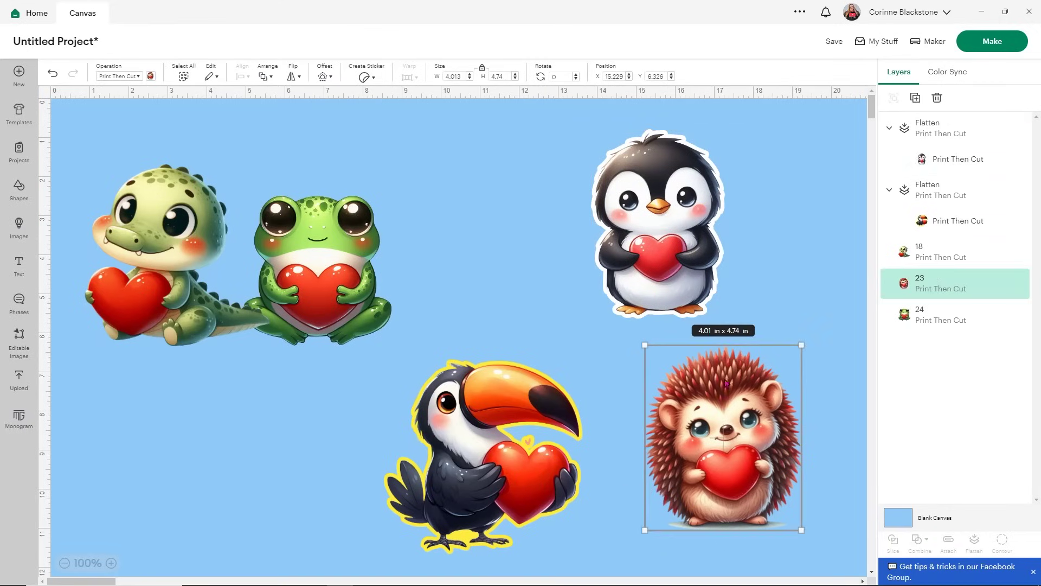
{"action": "left_click", "coordinate": [323, 77]}
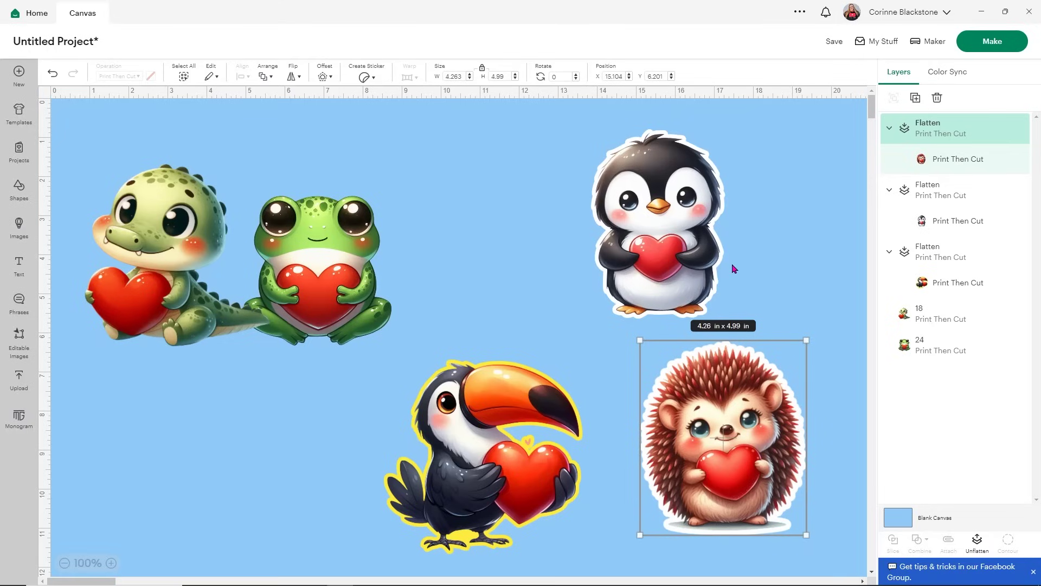
- Move the frog above the toucan and place the crocodile in the middle of the other animals
{"action": "left_click_drag", "start_coordinate": [368, 230], "coordinate": [512, 227]}
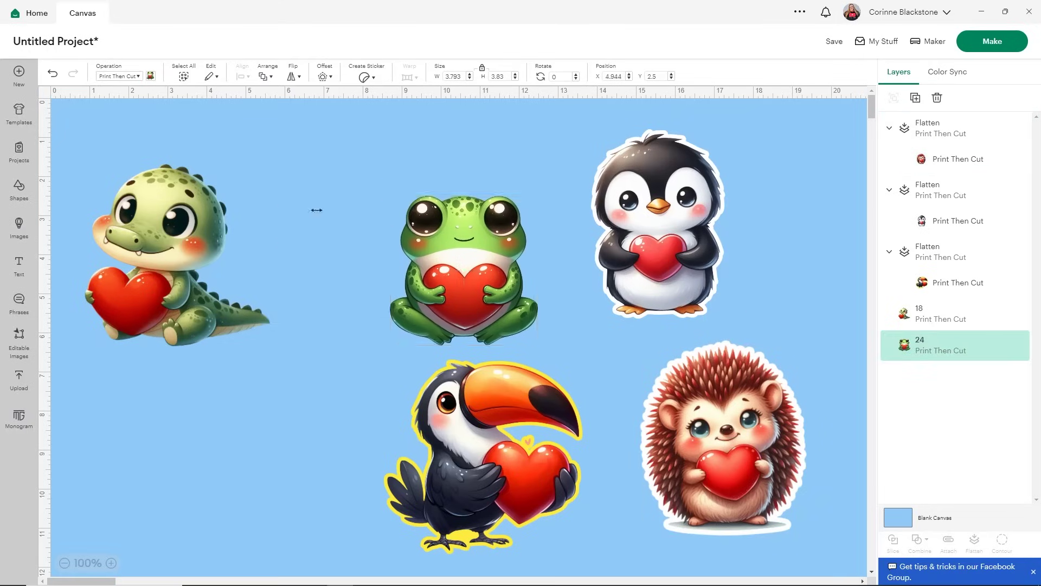
{"action": "left_click_drag", "start_coordinate": [196, 219], "coordinate": [589, 293]}
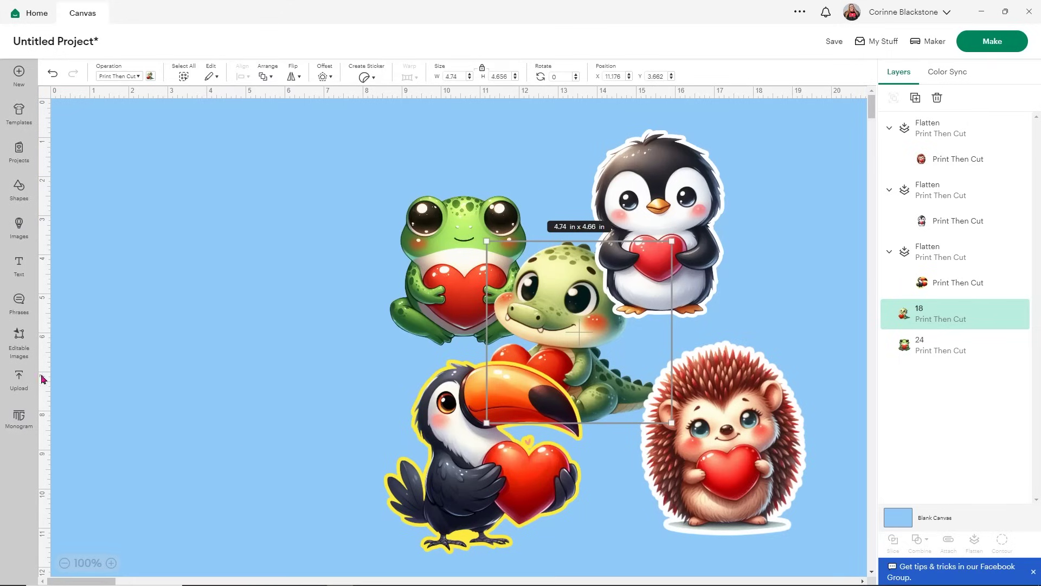
- Start a new image upload and open the letter size PNG from the print then cut templates folder
{"action": "left_click", "coordinate": [18, 382]}
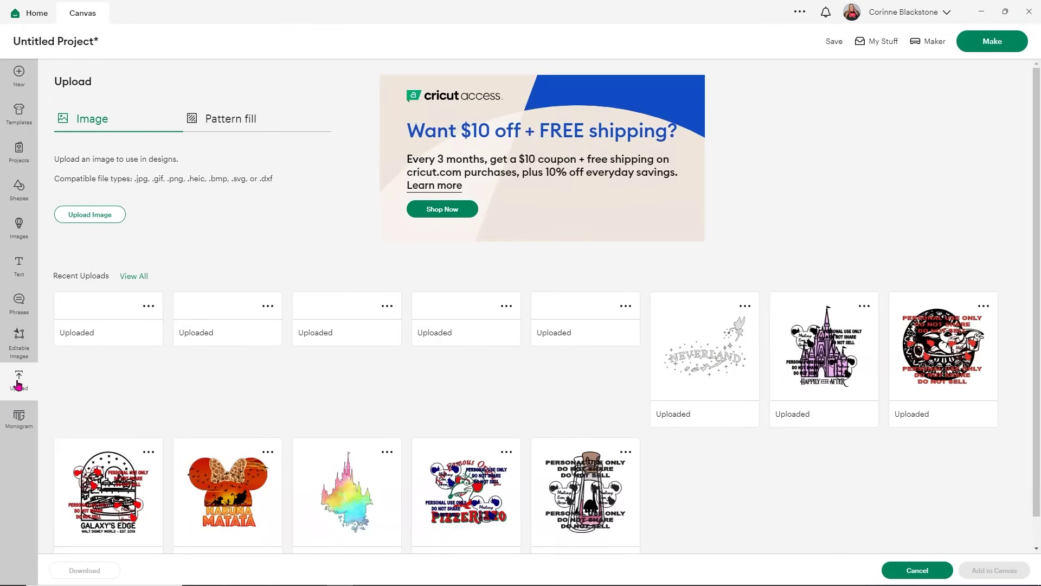
{"action": "left_click", "coordinate": [98, 215]}
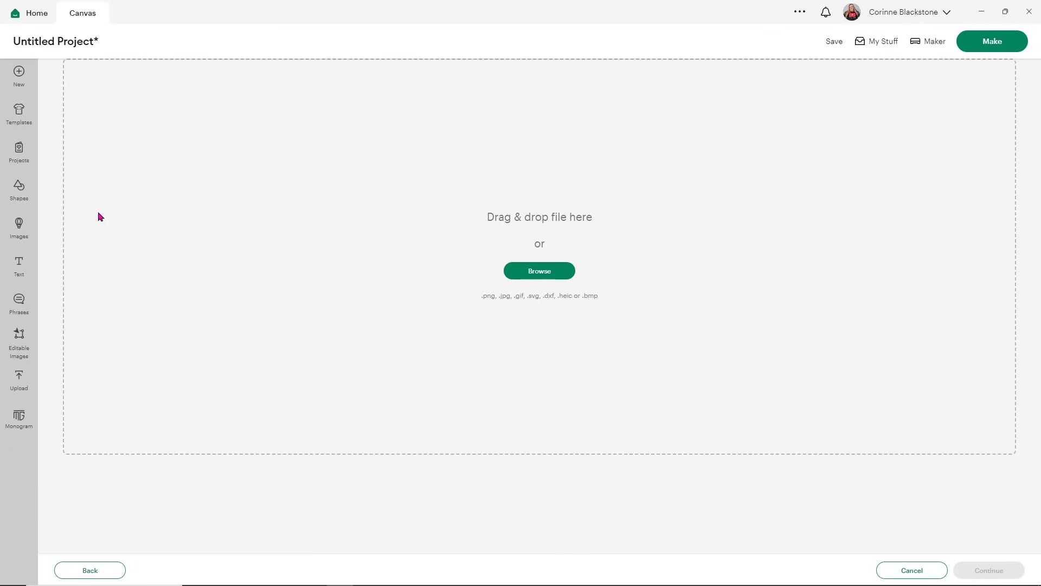
{"action": "left_click", "coordinate": [542, 273]}
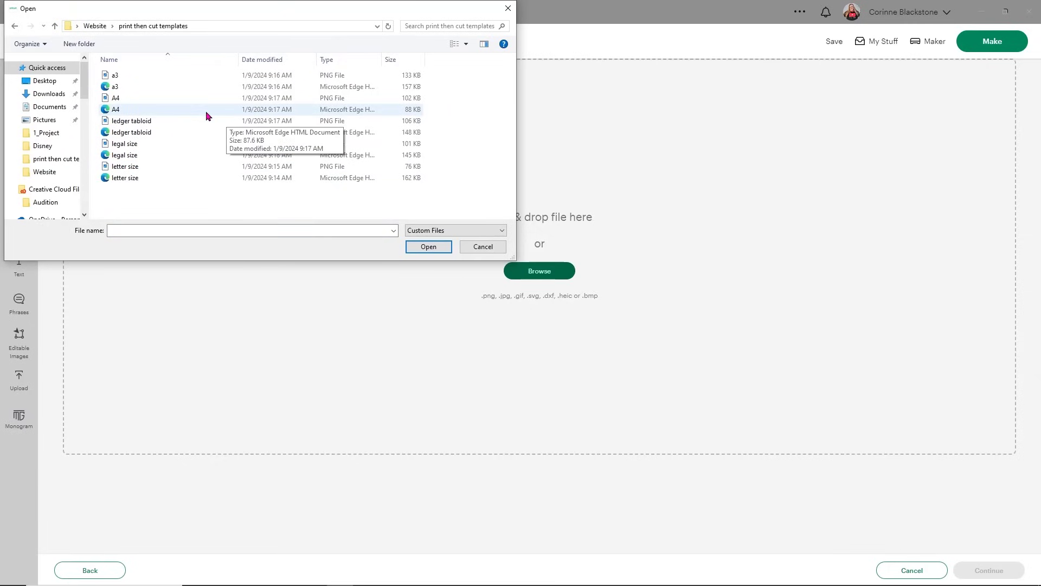
{"action": "double_click", "coordinate": [132, 169]}
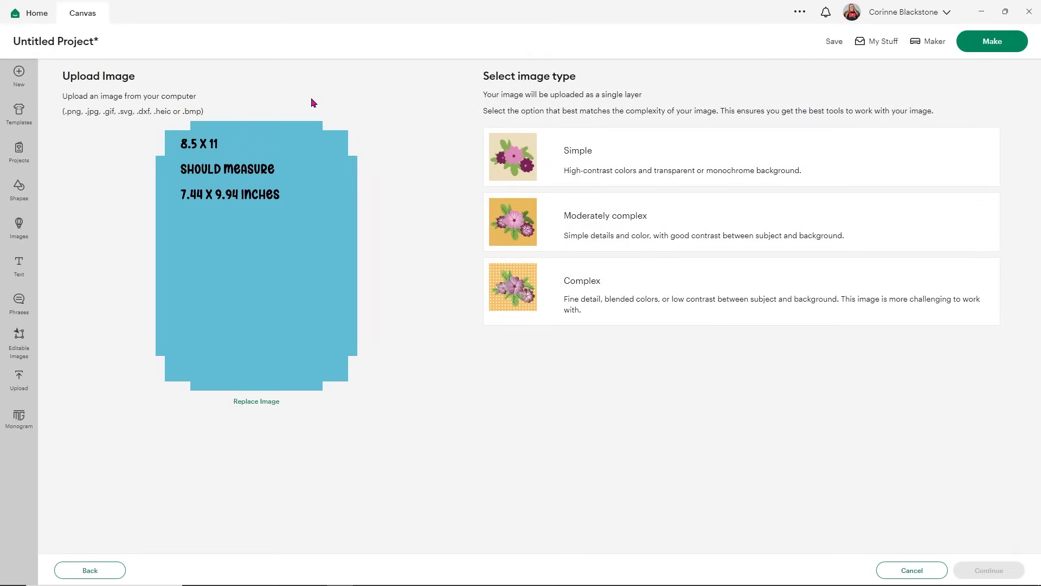
- Upload the letter size template as a Complex image of type Print Then Cut and select it among the recent uploads
{"action": "left_click", "coordinate": [613, 300]}
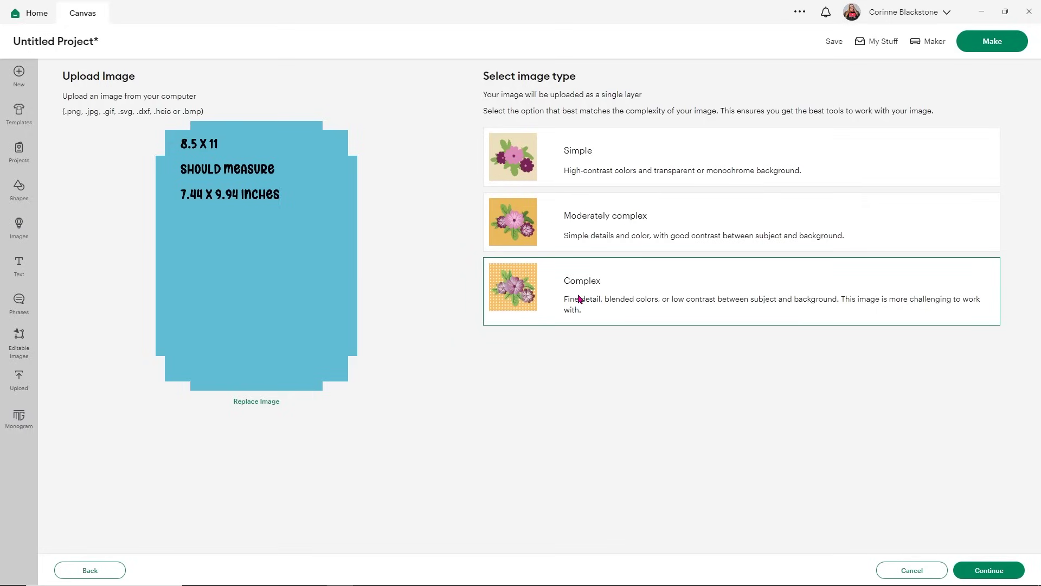
{"action": "left_click", "coordinate": [987, 570]}
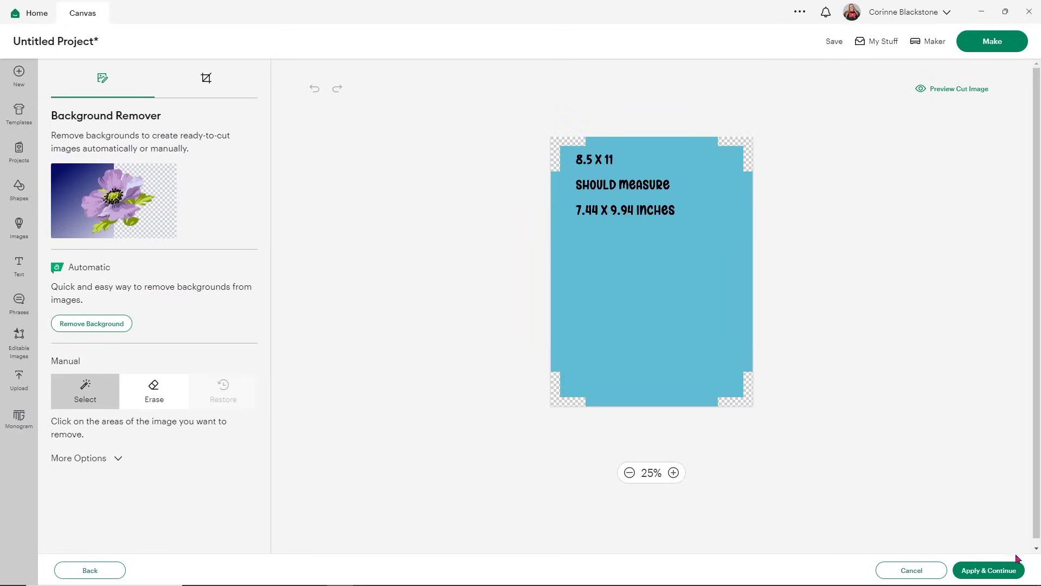
{"action": "left_click", "coordinate": [1008, 569]}
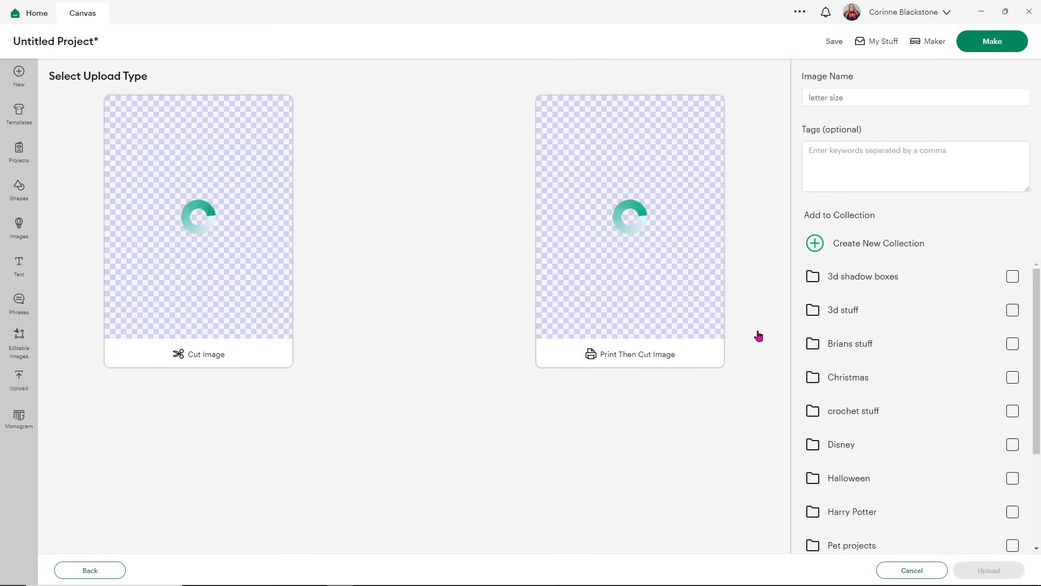
{"action": "left_click", "coordinate": [672, 148]}
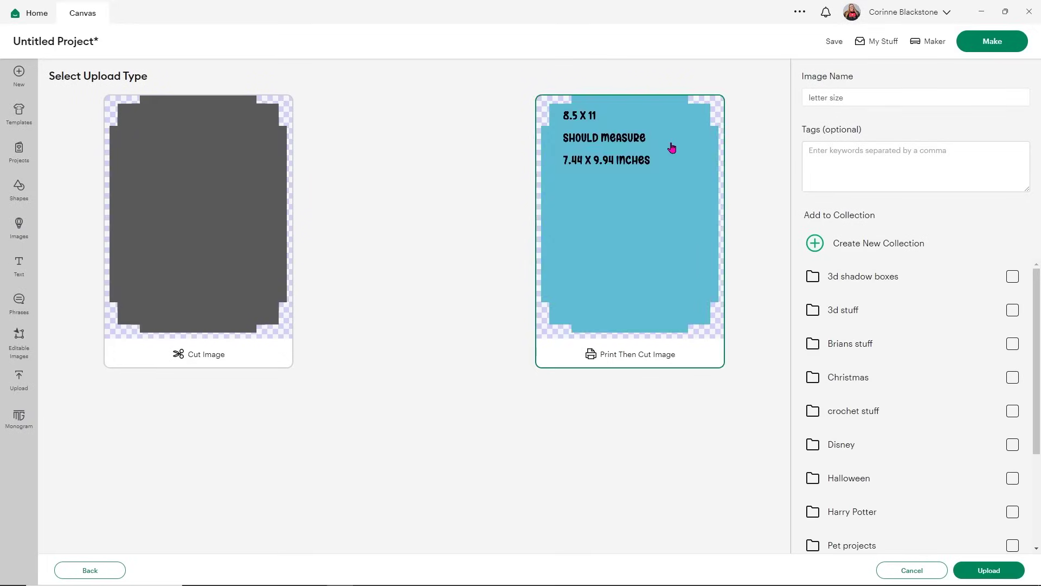
{"action": "left_click", "coordinate": [984, 569]}
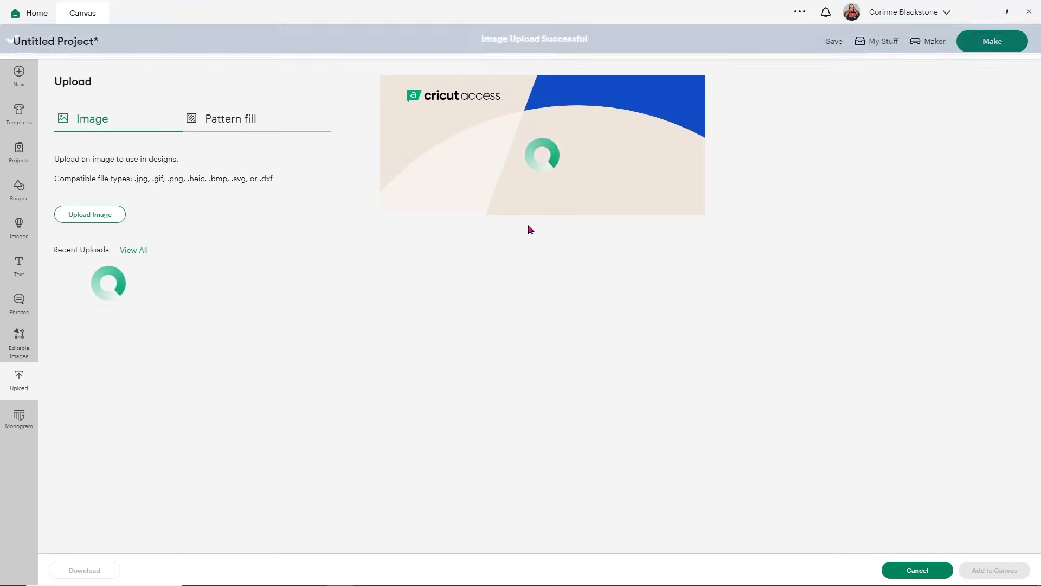
{"action": "left_click", "coordinate": [141, 353]}
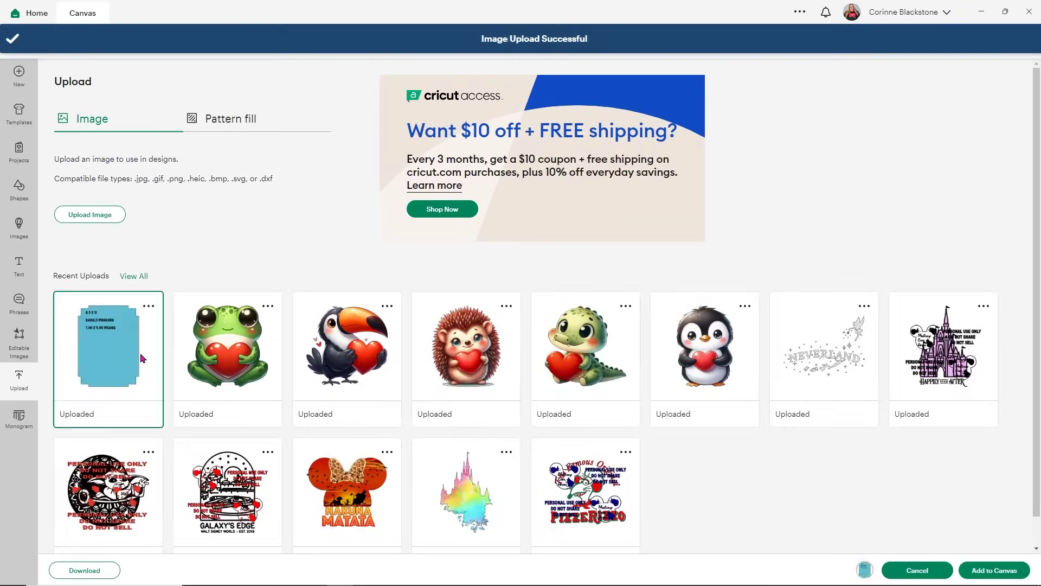
- Add the letter size template to the canvas and set its width to 7.44 in with the proportions locked
{"action": "left_click", "coordinate": [982, 570]}
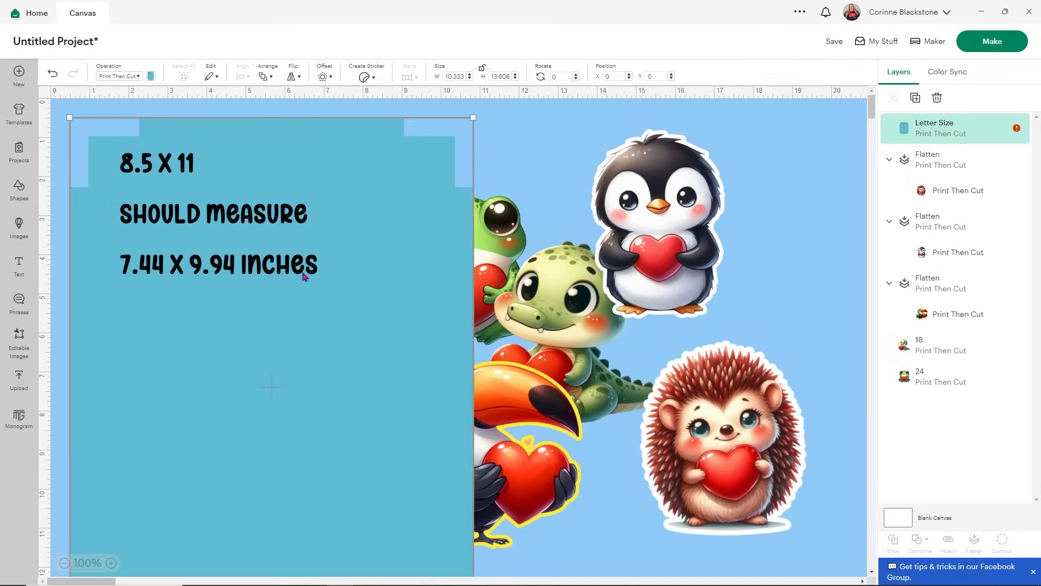
{"action": "left_click", "coordinate": [480, 70]}
{"action": "left_click_drag", "start_coordinate": [464, 76], "coordinate": [434, 76]}
{"action": "type", "text": "7.44"}
{"action": "key", "text": "Return"}
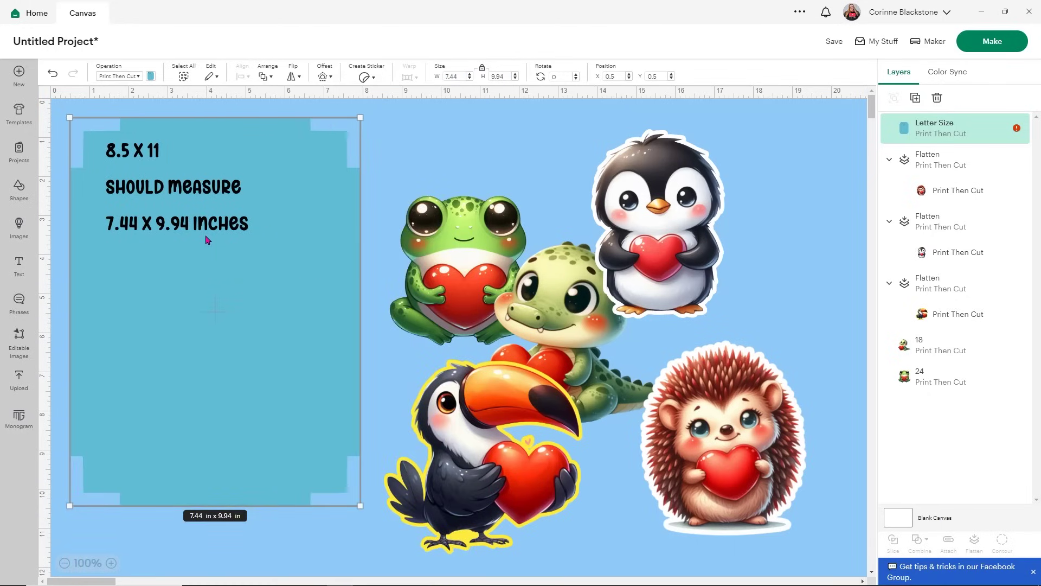
{"action": "left_click", "coordinate": [399, 144]}
{"action": "left_click", "coordinate": [296, 224]}
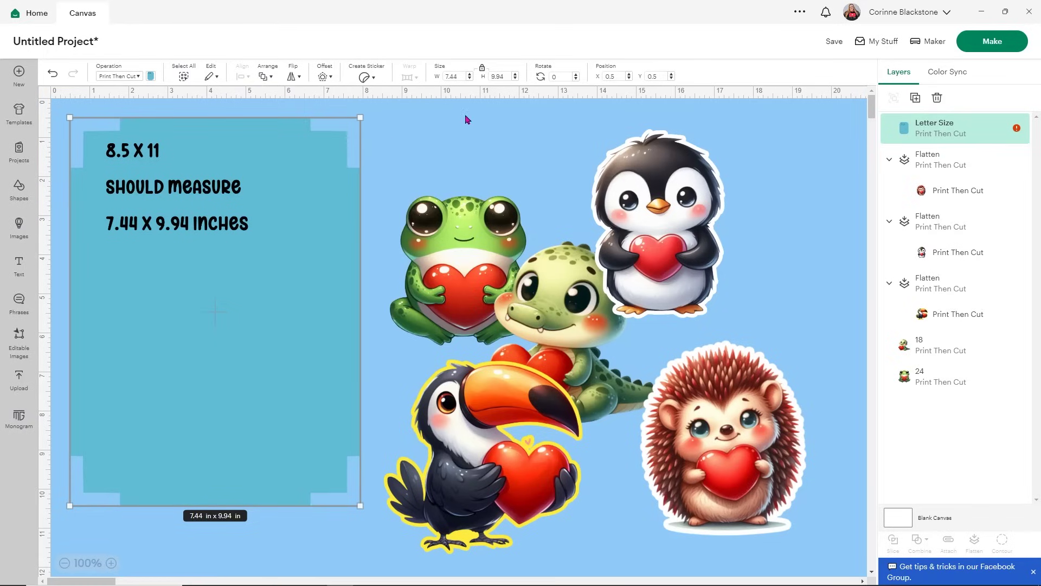
- Change the canvas background color to white and select the letter size template
{"action": "left_click", "coordinate": [906, 521]}
{"action": "left_click", "coordinate": [357, 81]}
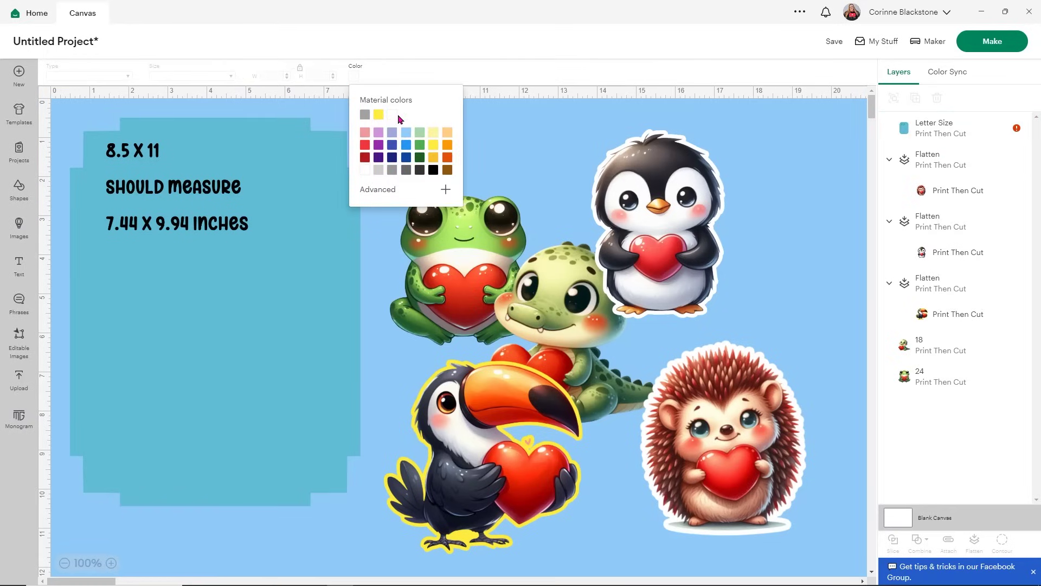
{"action": "left_click", "coordinate": [393, 114]}
{"action": "left_click", "coordinate": [271, 284]}
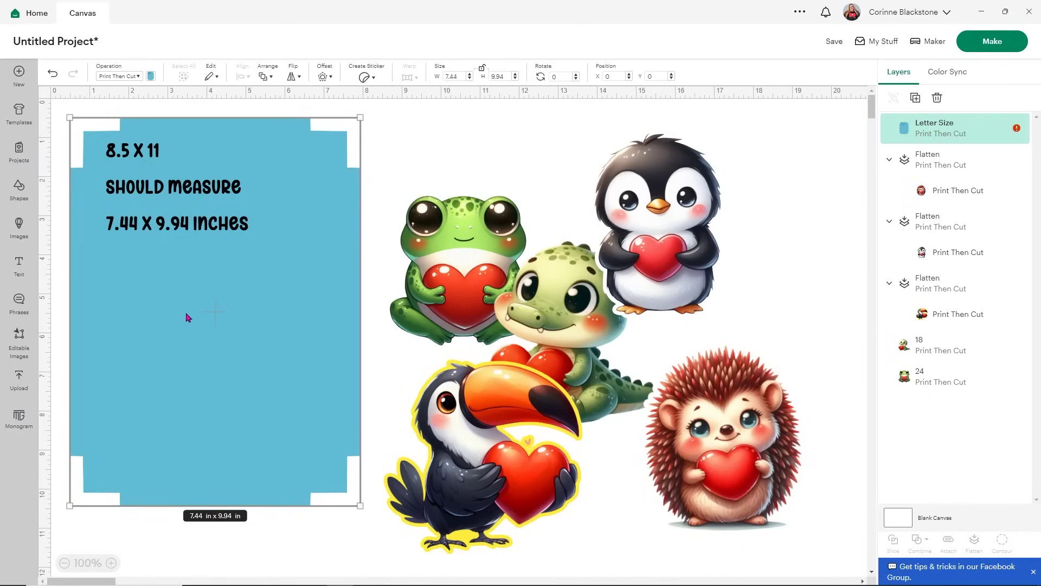
- Move the template slightly away from the canvas corner and send it to the back, behind the animals
{"action": "left_click_drag", "start_coordinate": [186, 319], "coordinate": [204, 325]}
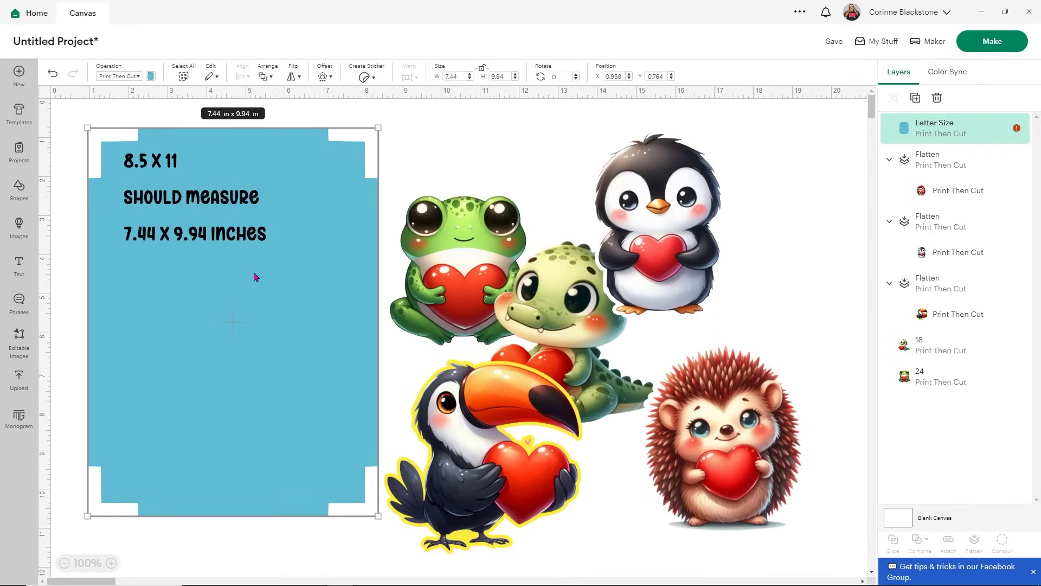
{"action": "right_click", "coordinate": [255, 277]}
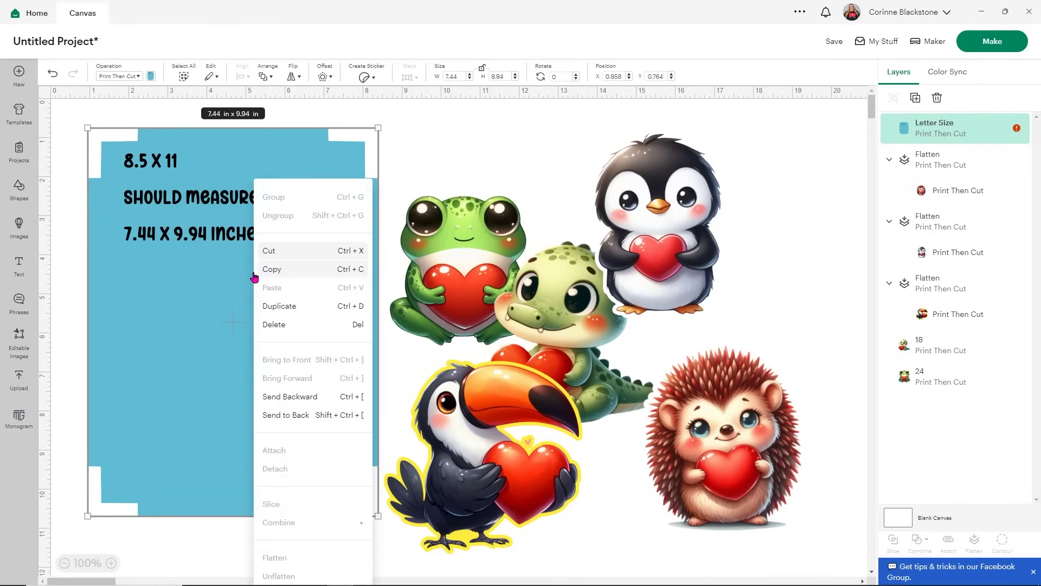
{"action": "left_click", "coordinate": [302, 415]}
- Shrink the penguin to about 1.64 x 2.31 in and the crocodile to about 1.74 x 1.71 in, placing both at the template's upper left
{"action": "left_click", "coordinate": [757, 164]}
{"action": "left_click_drag", "start_coordinate": [656, 215], "coordinate": [166, 224]}
{"action": "left_click_drag", "start_coordinate": [236, 325], "coordinate": [136, 205]}
{"action": "left_click", "coordinate": [570, 294]}
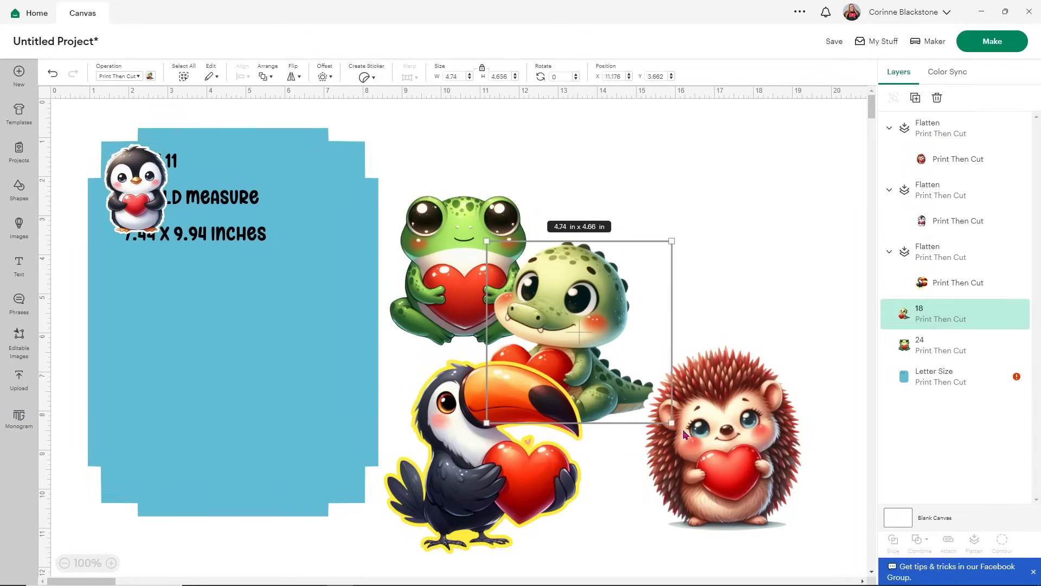
{"action": "left_click_drag", "start_coordinate": [670, 421], "coordinate": [210, 164]}
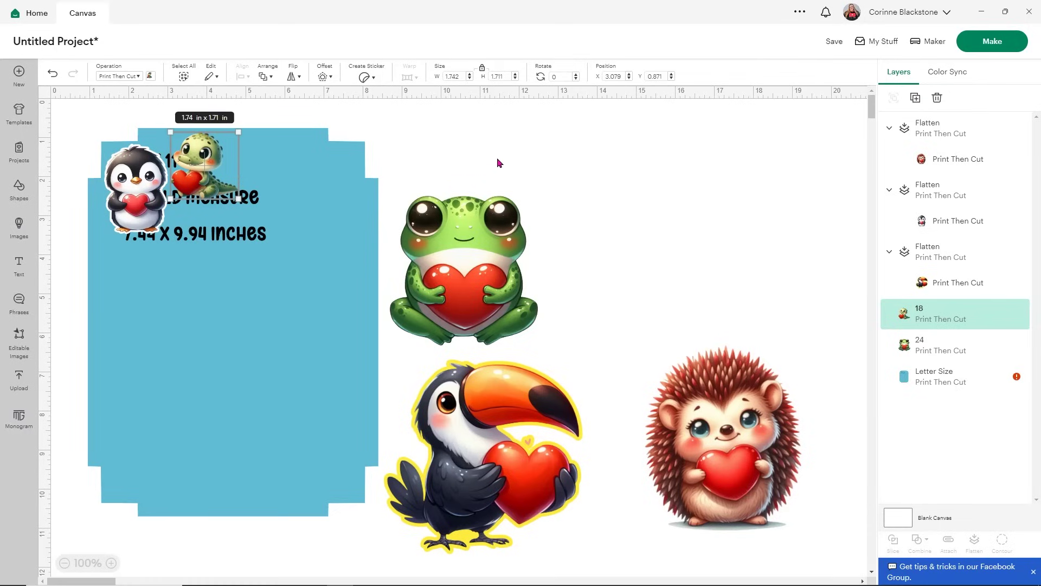
{"action": "left_click", "coordinate": [518, 146]}
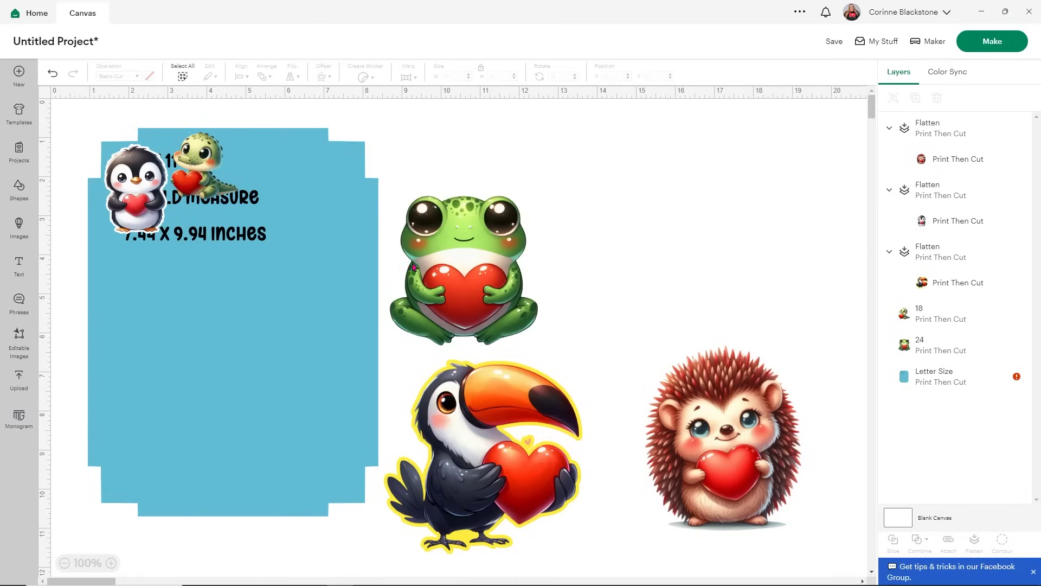
- Shrink the frog, hedgehog and toucan, placing the frog and hedgehog along the template's top edge and the toucan beneath the crocodile
{"action": "left_click_drag", "start_coordinate": [498, 311], "coordinate": [326, 300]}
{"action": "left_click_drag", "start_coordinate": [366, 333], "coordinate": [295, 188]}
{"action": "left_click_drag", "start_coordinate": [635, 345], "coordinate": [190, 213]}
{"action": "left_click_drag", "start_coordinate": [362, 415], "coordinate": [342, 185]}
{"action": "left_click", "coordinate": [236, 268]}
{"action": "left_click", "coordinate": [341, 185]}
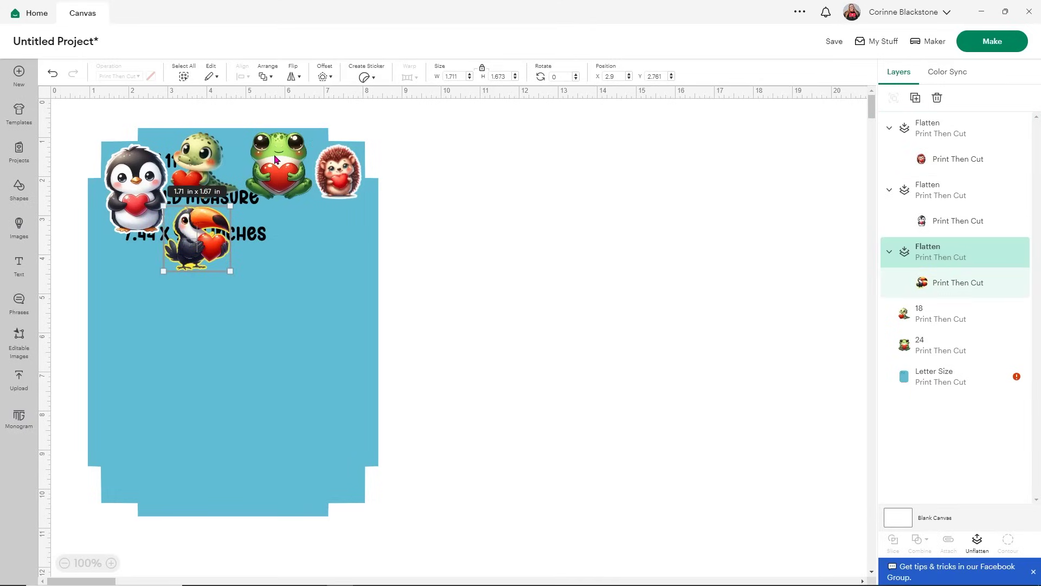
- Duplicate the frog and crocodile, placing the frog copy beneath the penguin and the crocodile copy beneath the hedgehog
{"action": "left_click", "coordinate": [276, 159]}
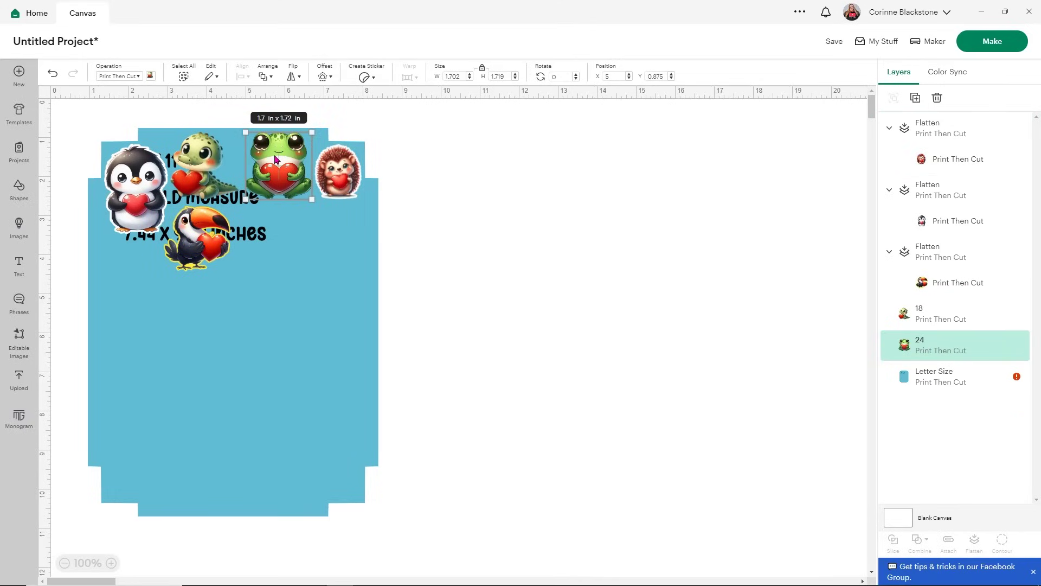
{"action": "key", "text": "ctrl+d"}
{"action": "left_click_drag", "start_coordinate": [132, 163], "coordinate": [124, 268]}
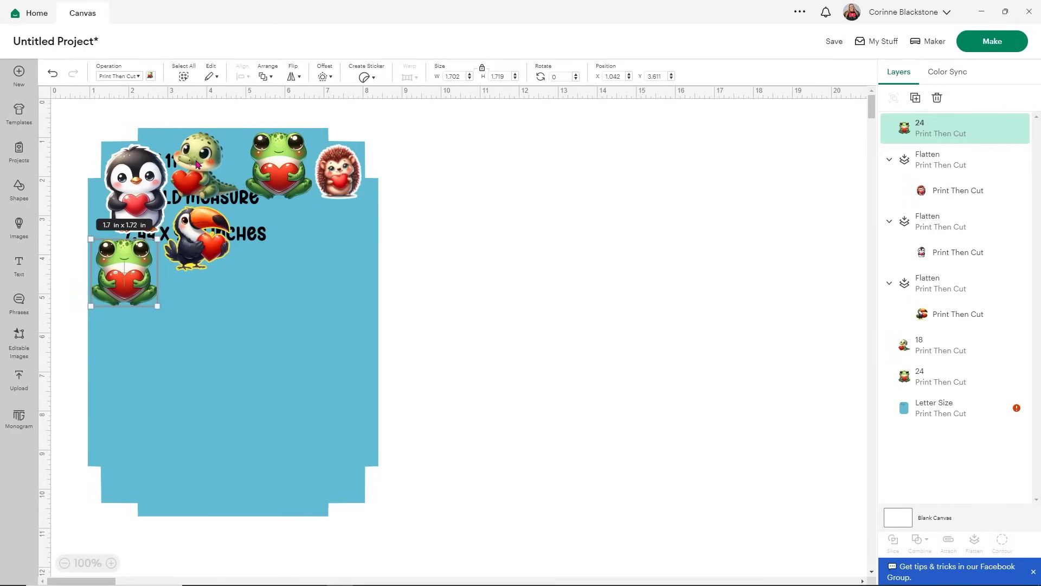
{"action": "left_click", "coordinate": [197, 164]}
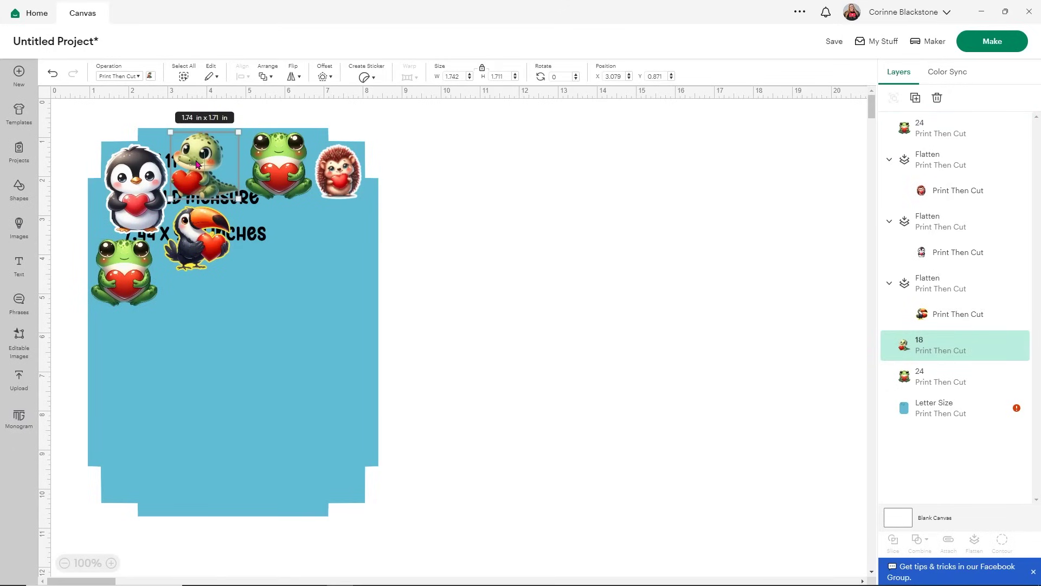
{"action": "key", "text": "ctrl+d"}
{"action": "left_click_drag", "start_coordinate": [140, 195], "coordinate": [335, 242]}
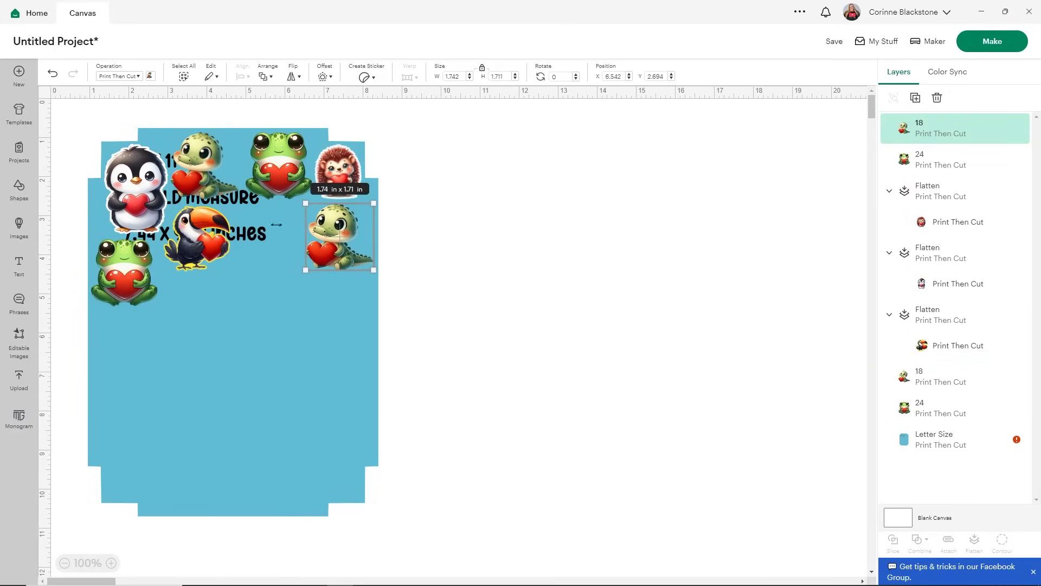
- Duplicate the penguin beneath the original frog and the toucan beneath the frog copy, and select the hedgehog
{"action": "left_click", "coordinate": [157, 204]}
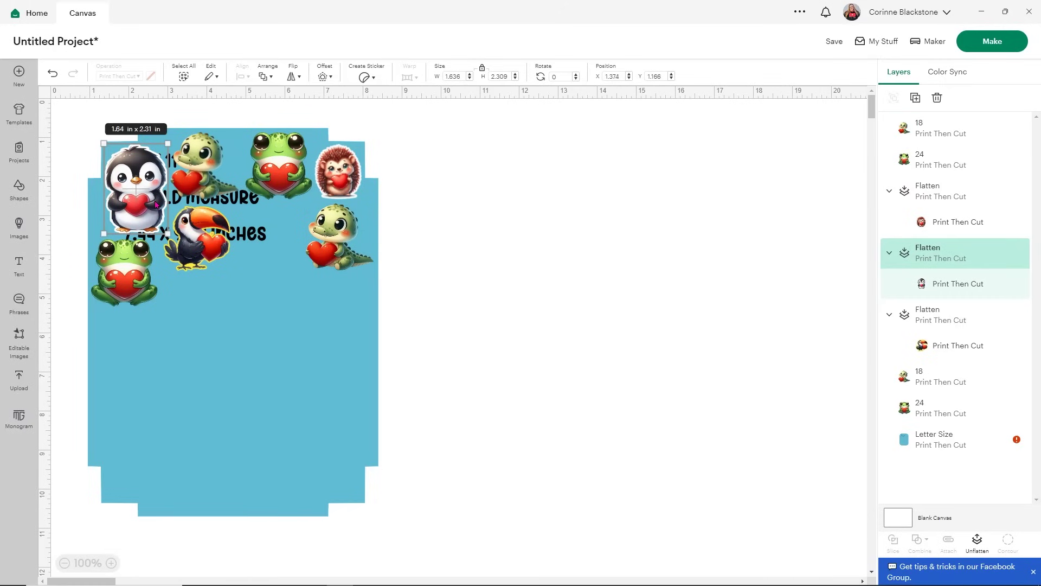
{"action": "key", "text": "ctrl+d"}
{"action": "left_click_drag", "start_coordinate": [156, 204], "coordinate": [282, 243]}
{"action": "left_click", "coordinate": [216, 238]}
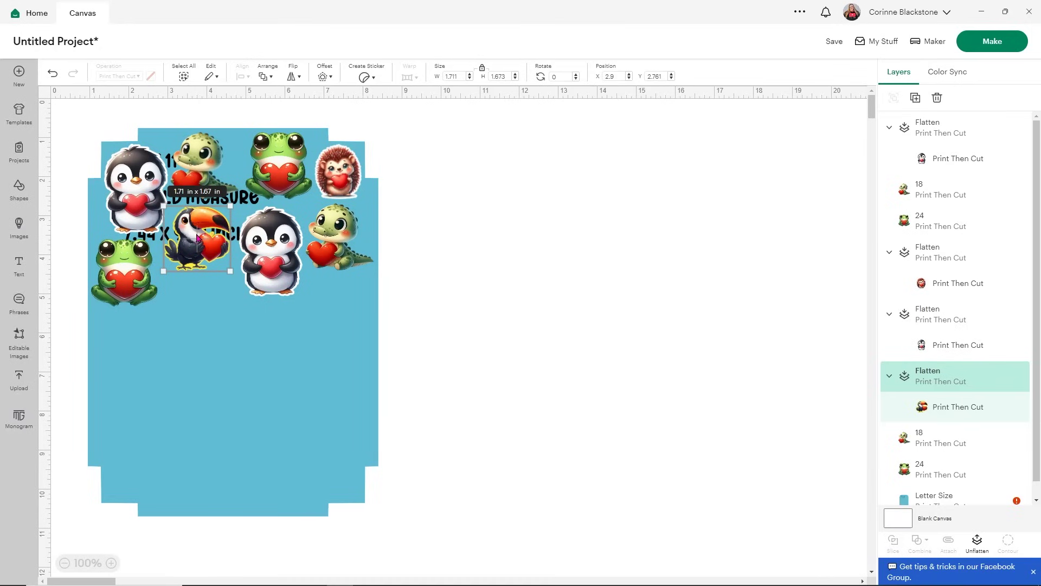
{"action": "key", "text": "ctrl+d"}
{"action": "left_click_drag", "start_coordinate": [200, 228], "coordinate": [132, 328]}
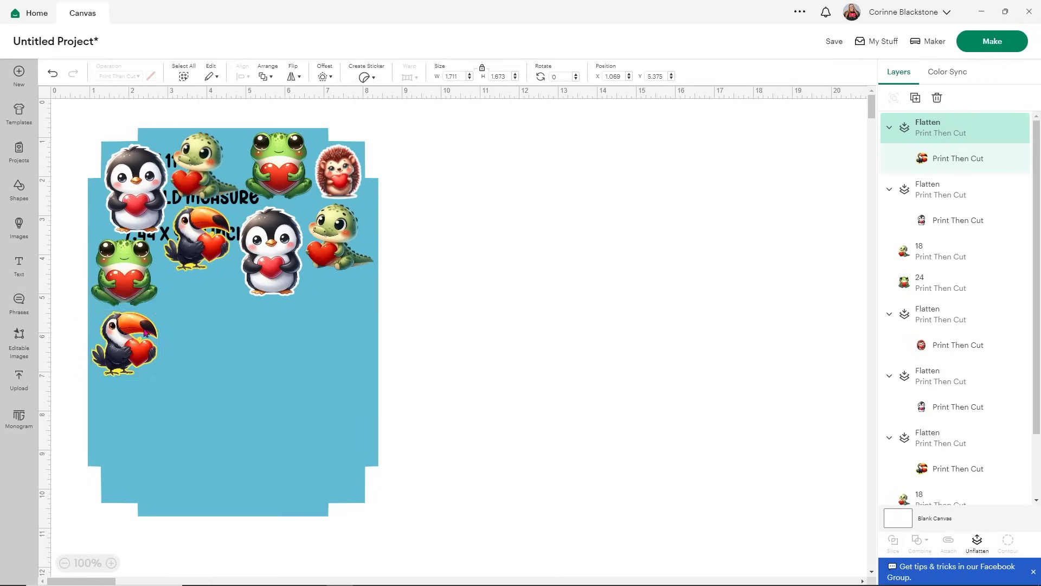
{"action": "left_click", "coordinate": [347, 182]}
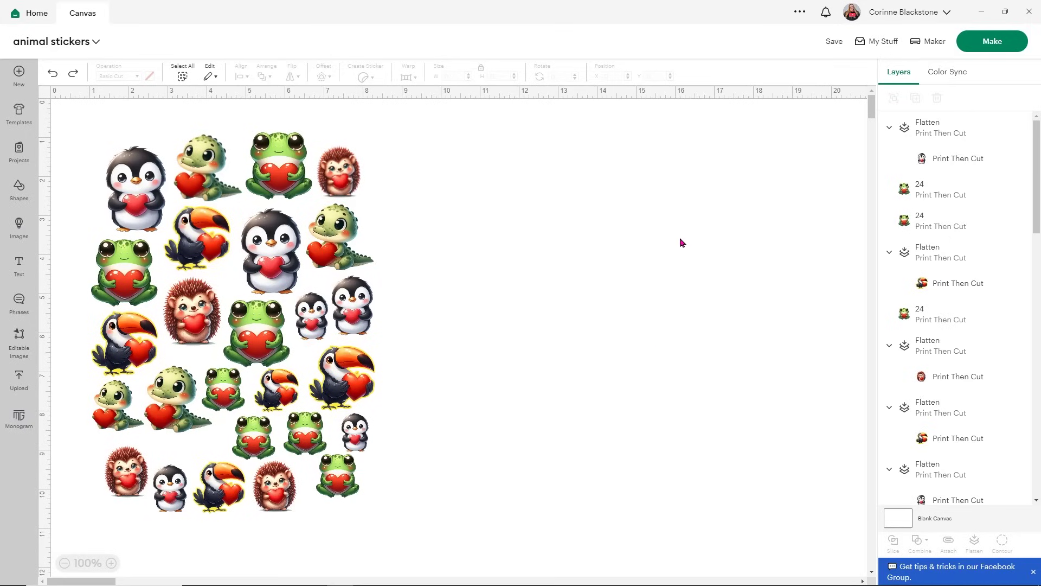
- Preview how the animal stickers are arranged on the print mats, check the second mat, and return to the canvas
{"action": "left_click", "coordinate": [989, 49]}
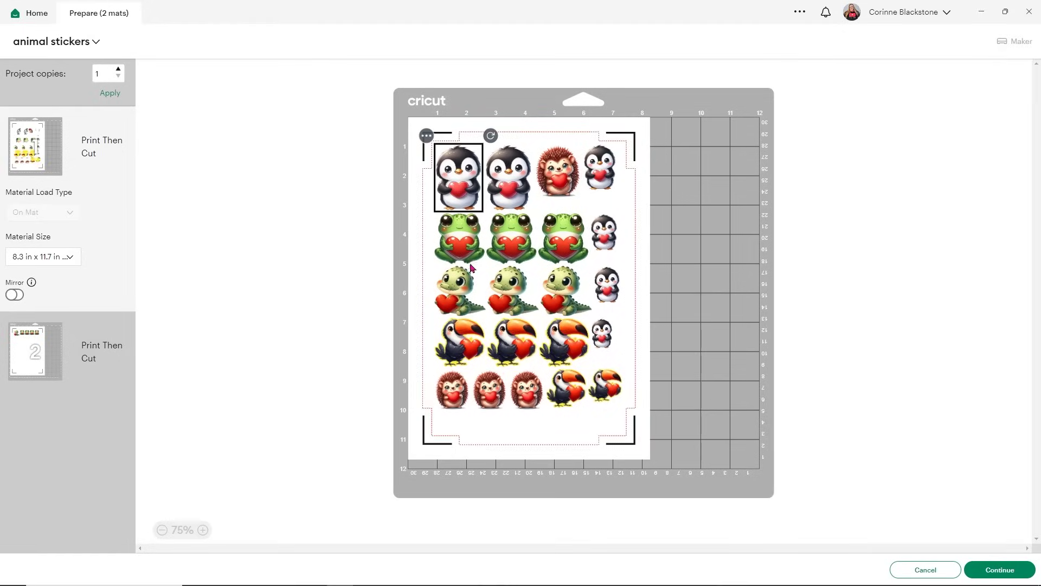
{"action": "left_click", "coordinate": [29, 359]}
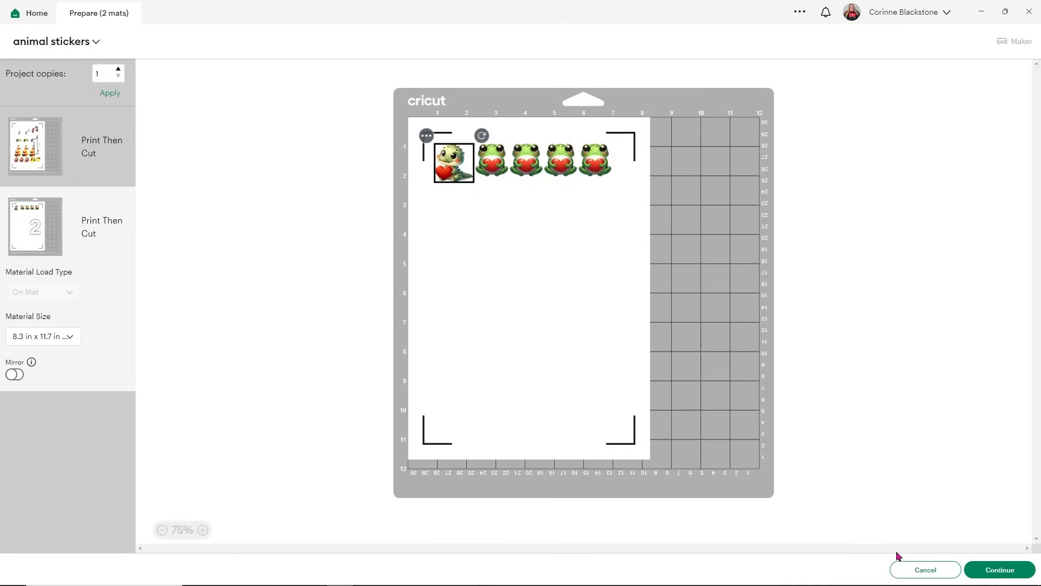
{"action": "left_click", "coordinate": [911, 570]}
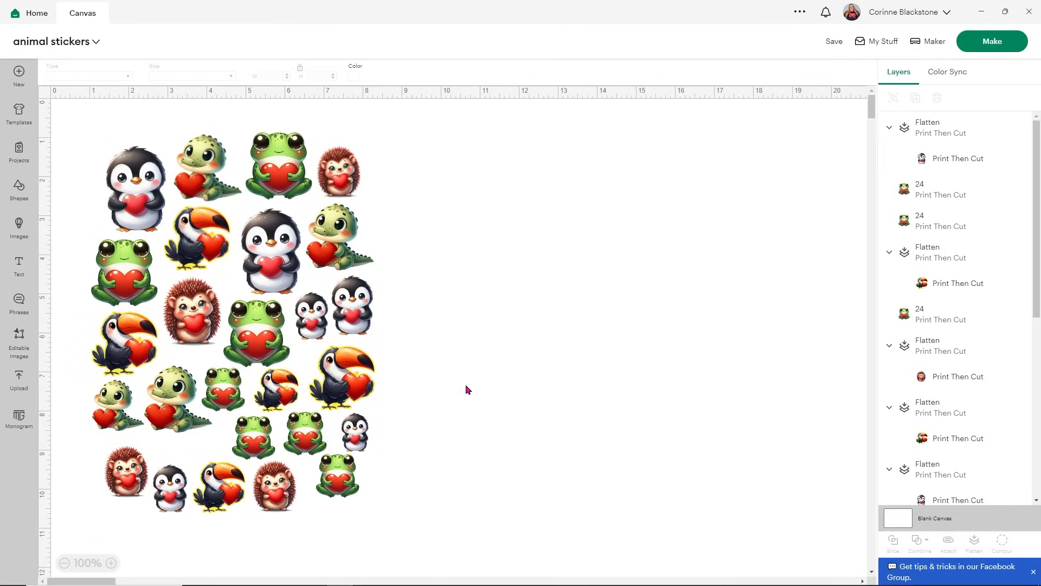
- Attach all the stickers to keep their layout and continue the project through the mat preview to the printing stage
{"action": "left_click_drag", "start_coordinate": [438, 523], "coordinate": [77, 132]}
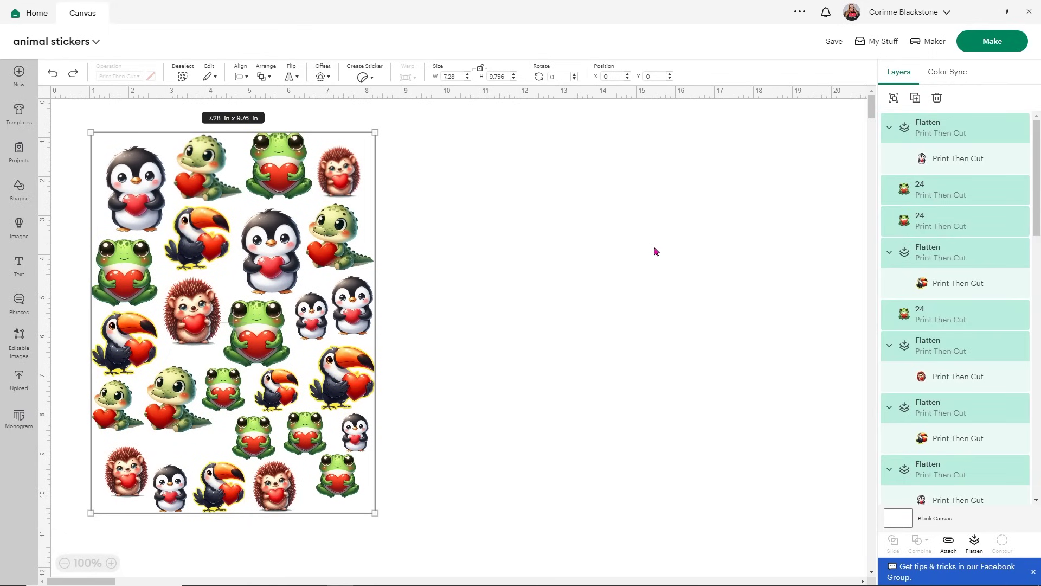
{"action": "left_click", "coordinate": [949, 542]}
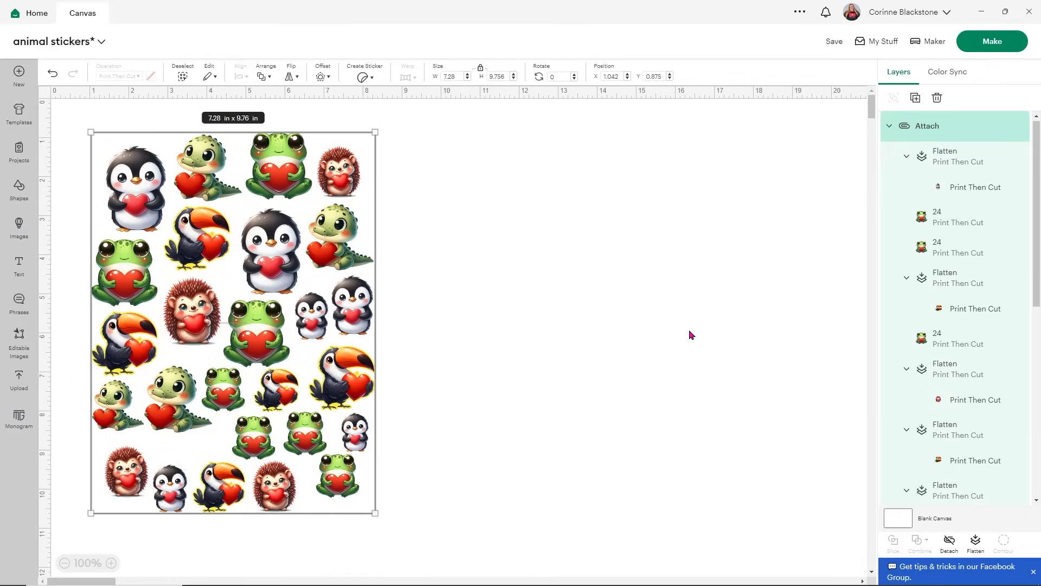
{"action": "left_click", "coordinate": [1018, 49]}
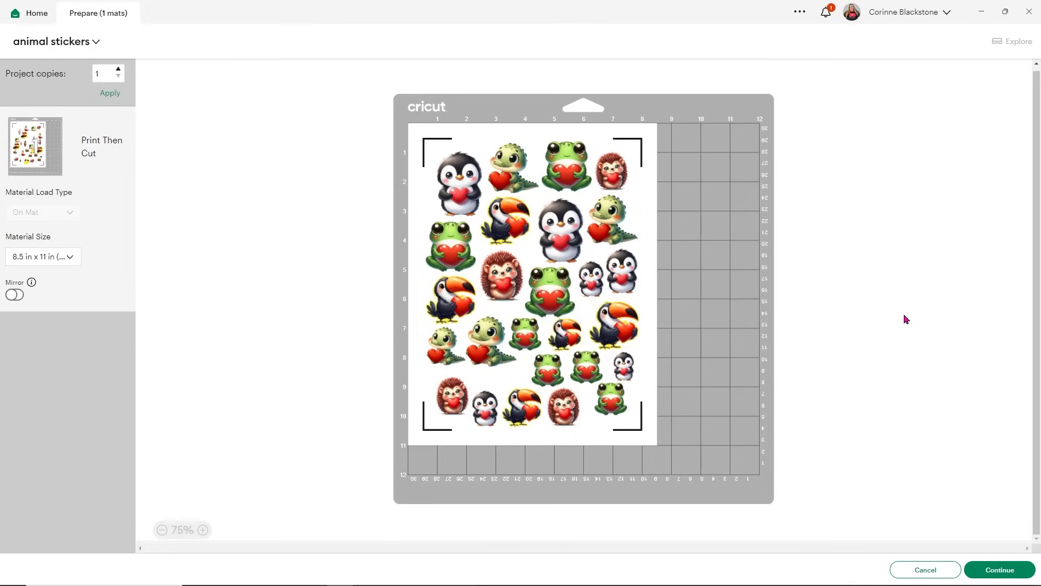
{"action": "left_click", "coordinate": [1003, 566]}
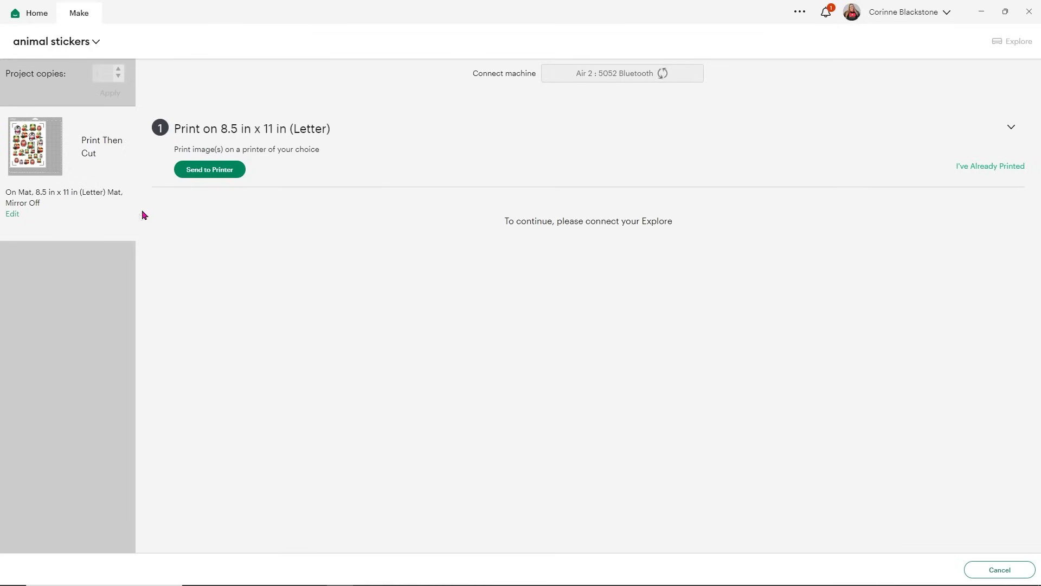
- Open the print setup, turn on Use System Dialog and start printing the sticker sheet
{"action": "left_click", "coordinate": [226, 170]}
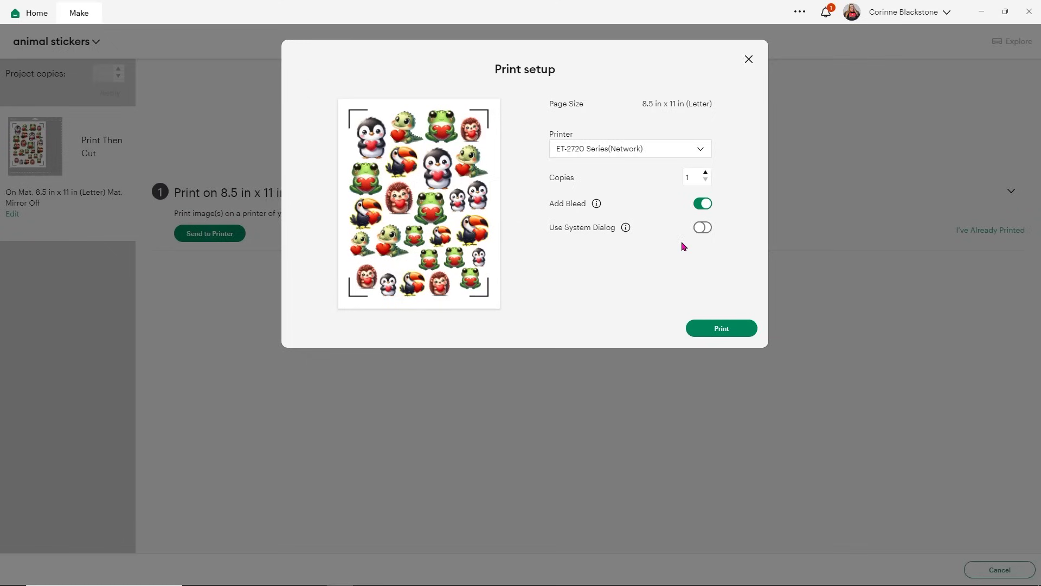
{"action": "left_click", "coordinate": [704, 228]}
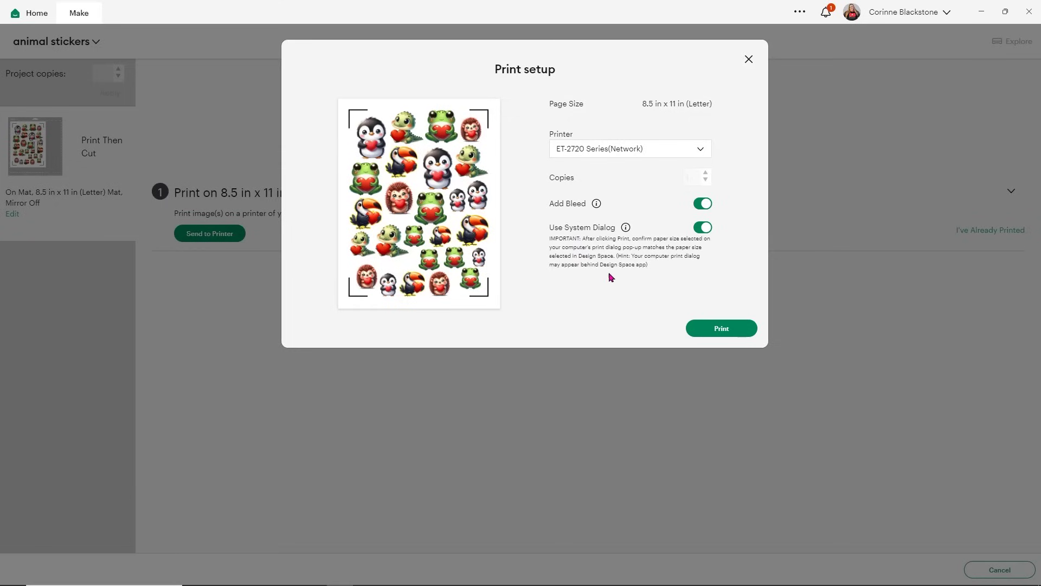
{"action": "left_click", "coordinate": [728, 329]}
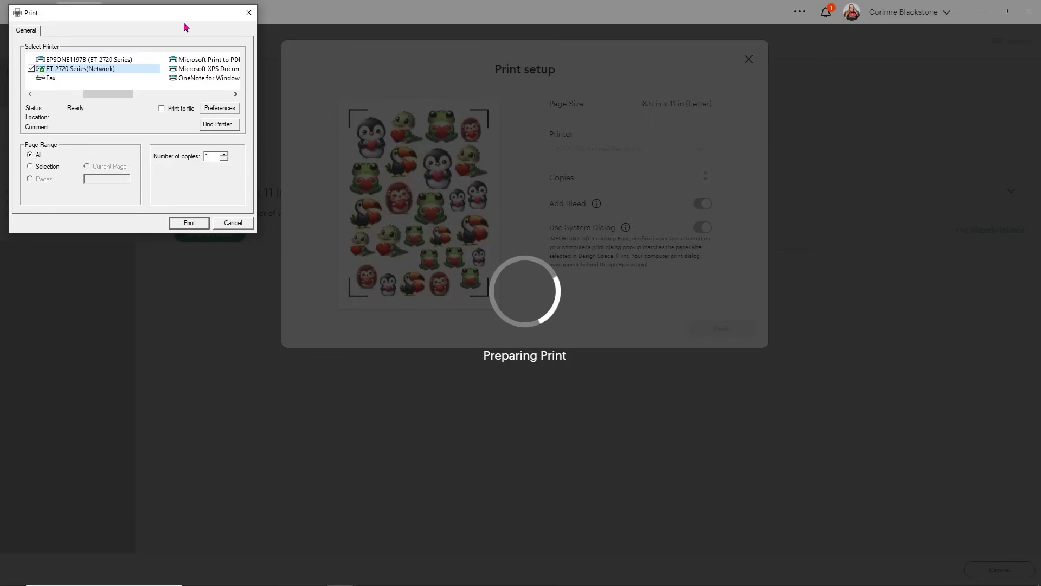
- Set the printer's paper type to Premium Presentation Paper Matte and the quality to High
{"action": "left_click", "coordinate": [215, 111]}
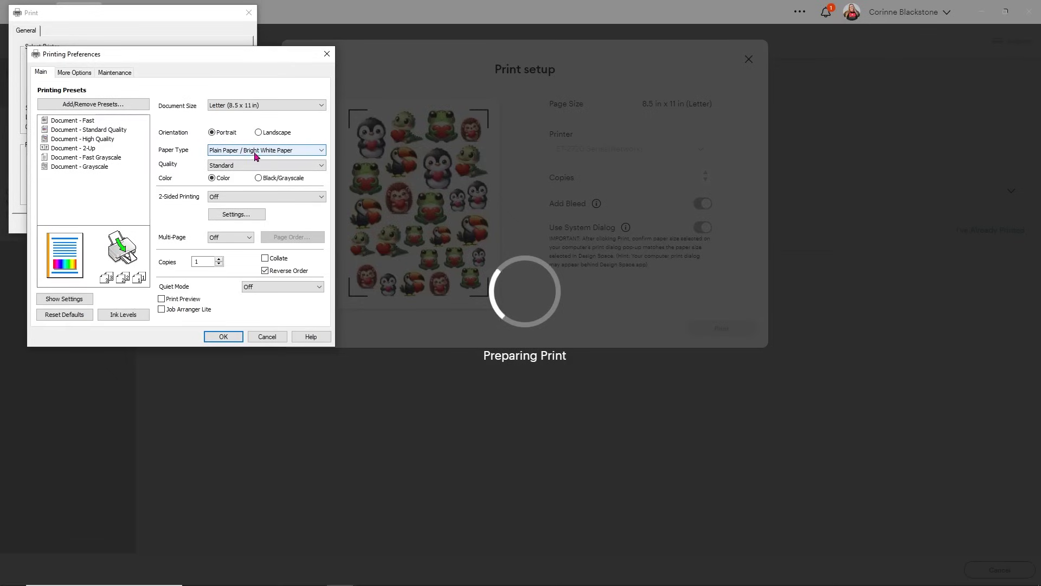
{"action": "left_click", "coordinate": [256, 155]}
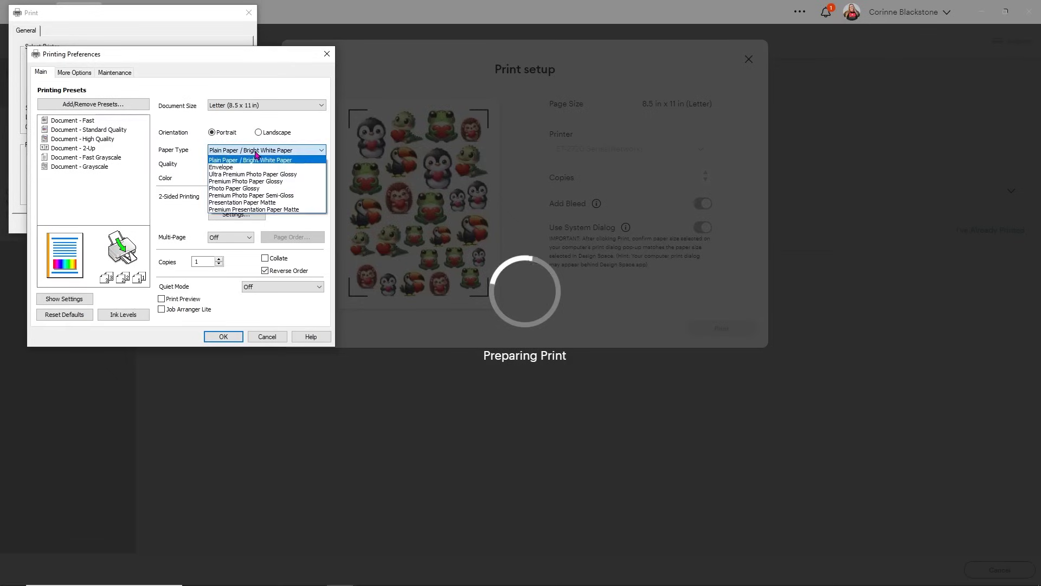
{"action": "left_click", "coordinate": [273, 210]}
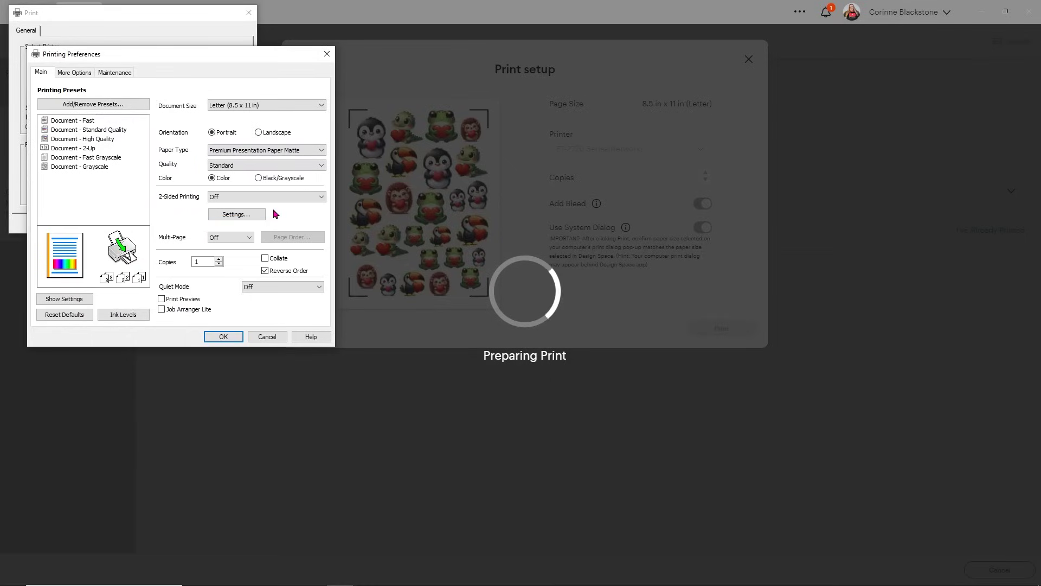
{"action": "left_click", "coordinate": [239, 165]}
{"action": "left_click", "coordinate": [243, 183]}
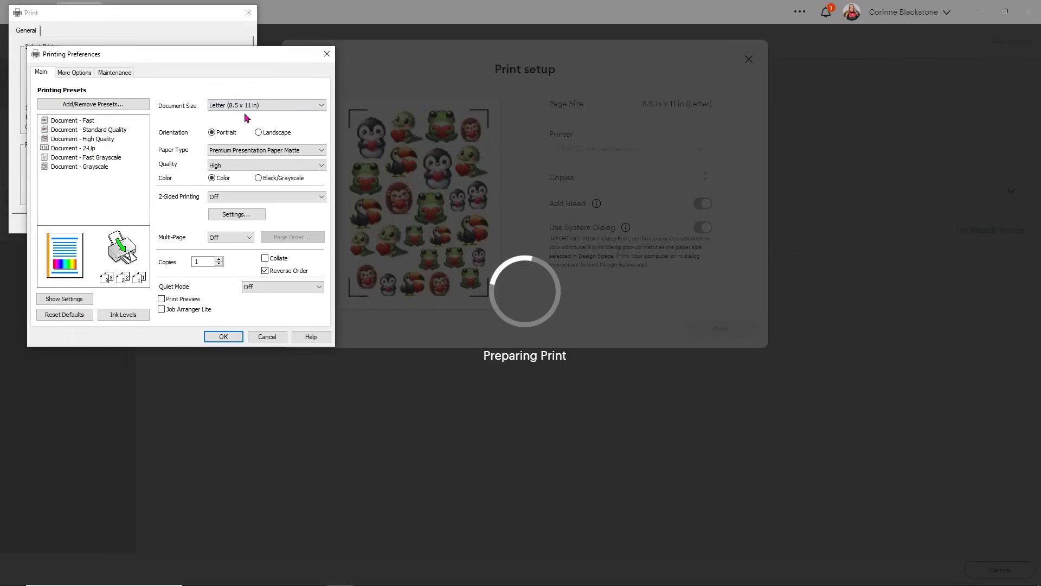
- Turn off High Speed in the printer's additional settings and accept the printing preferences
{"action": "left_click", "coordinate": [61, 72]}
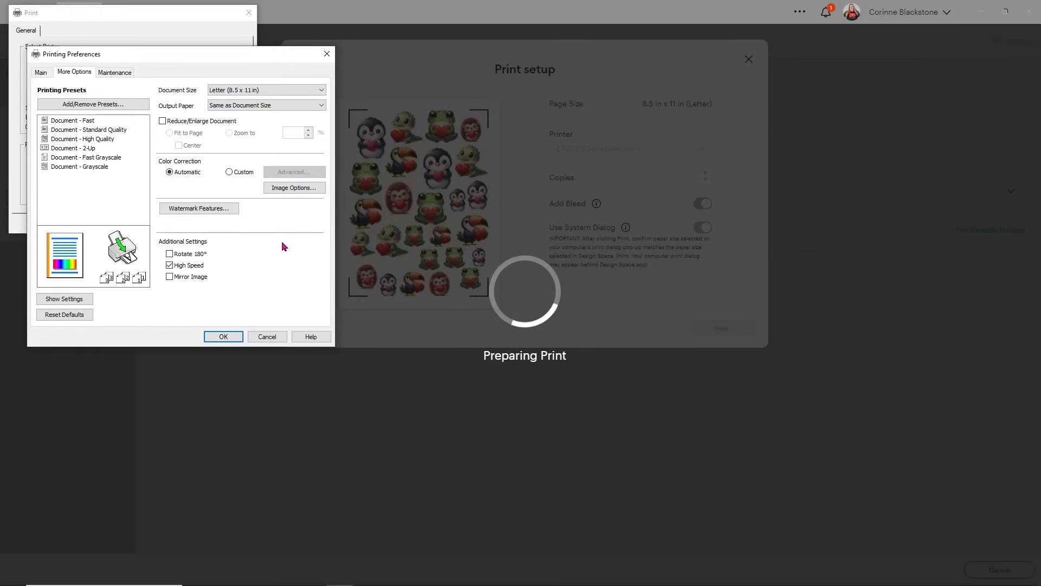
{"action": "left_click", "coordinate": [170, 266]}
{"action": "left_click", "coordinate": [209, 337]}
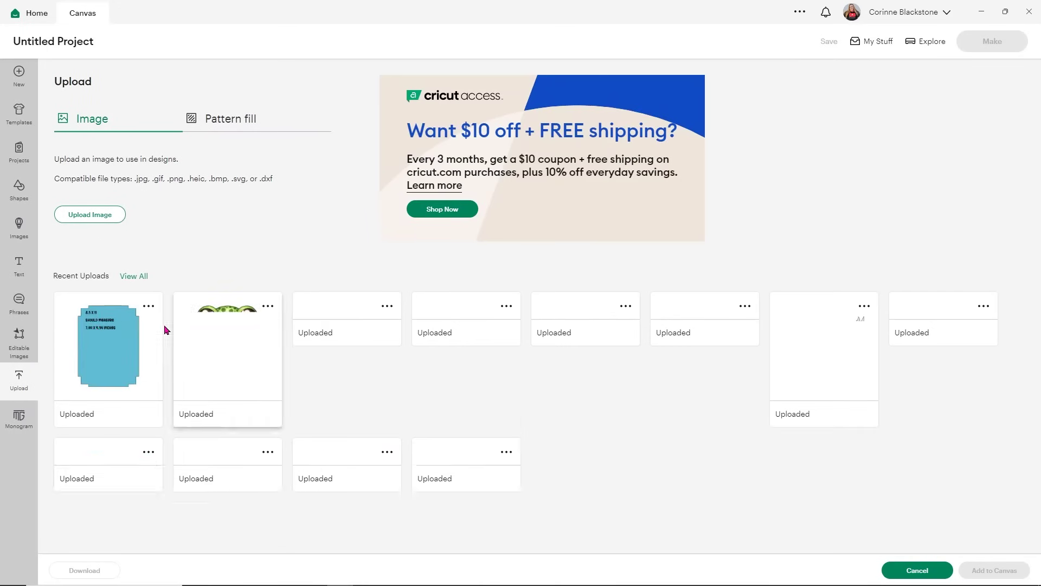
- Add the uploaded blue letter-size template to the canvas and set its width to 7.44 in with proportions locked
{"action": "left_click", "coordinate": [100, 332]}
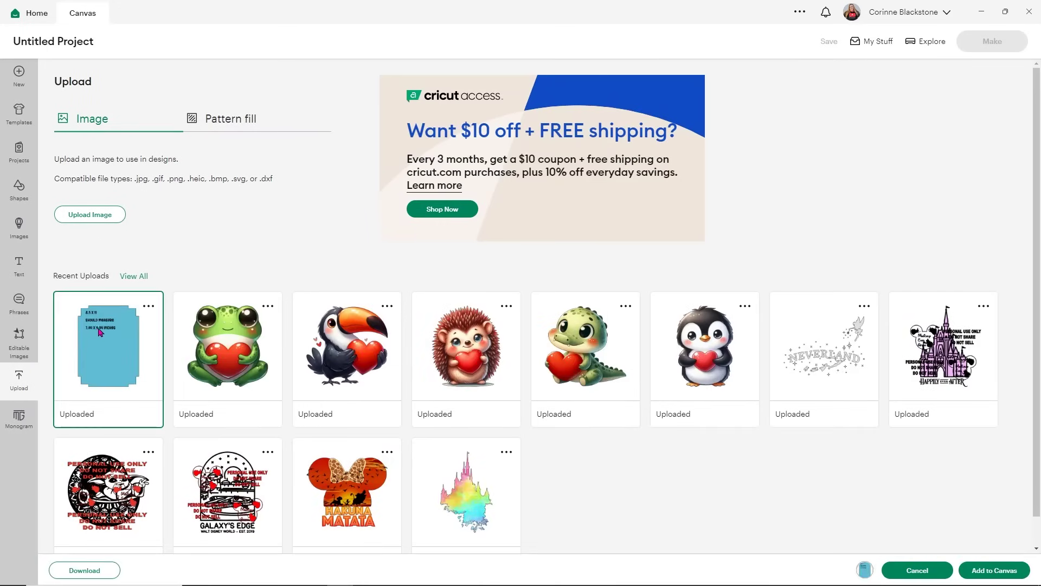
{"action": "left_click", "coordinate": [1000, 570]}
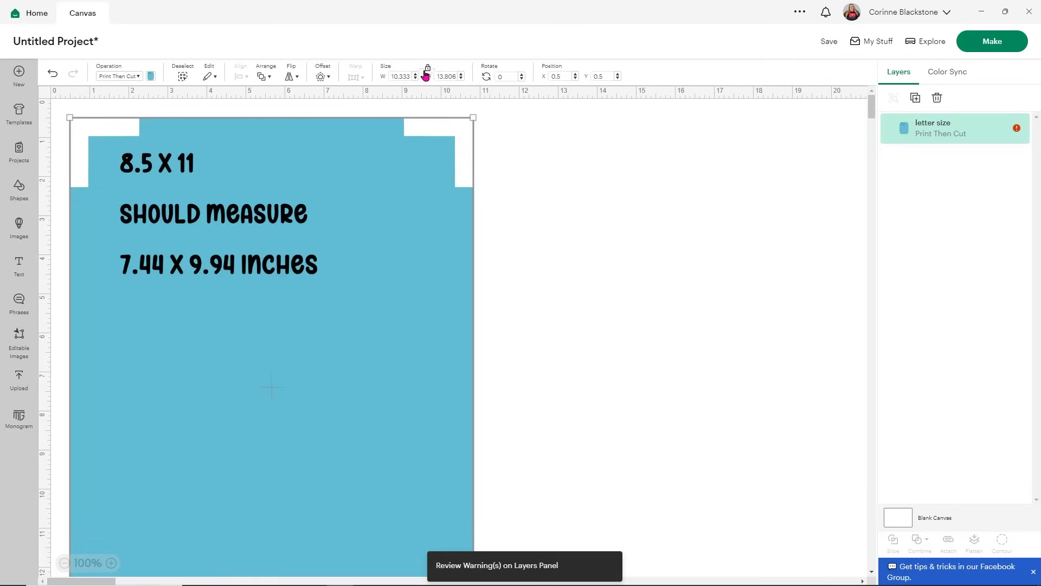
{"action": "left_click", "coordinate": [404, 77]}
{"action": "type", "text": "7.44"}
{"action": "key", "text": "Return"}
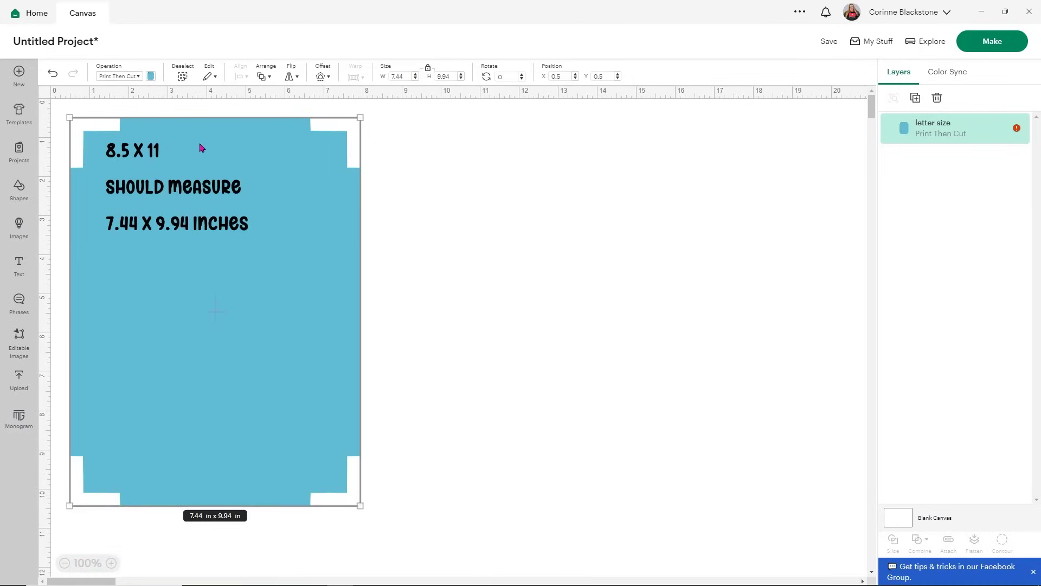
- Change the letter-size template's operation from Print Then Cut to Basic cut, deselect it and send the project to be made
{"action": "left_click", "coordinate": [139, 76]}
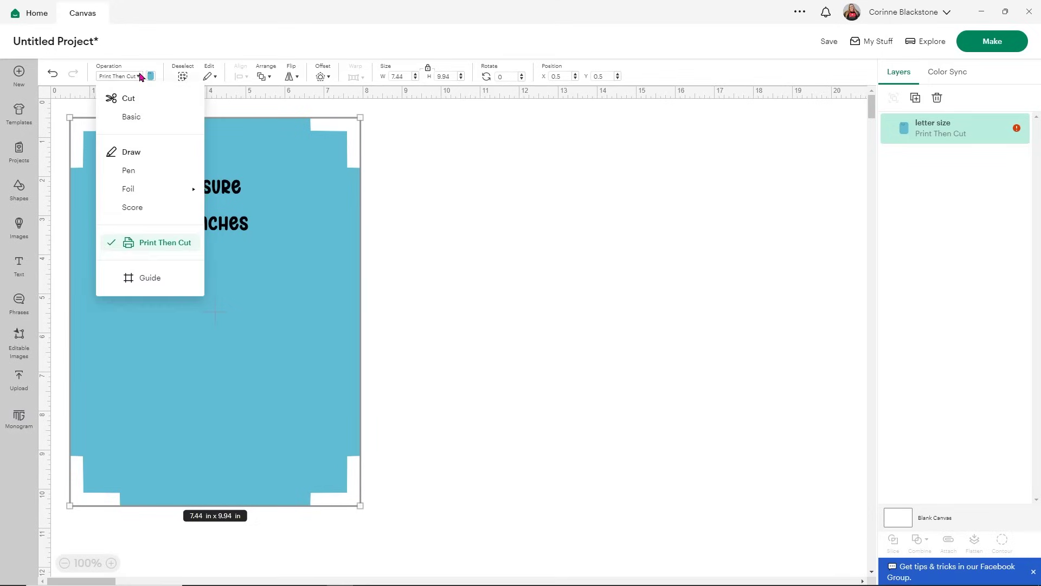
{"action": "left_click", "coordinate": [149, 117]}
{"action": "left_click", "coordinate": [459, 204]}
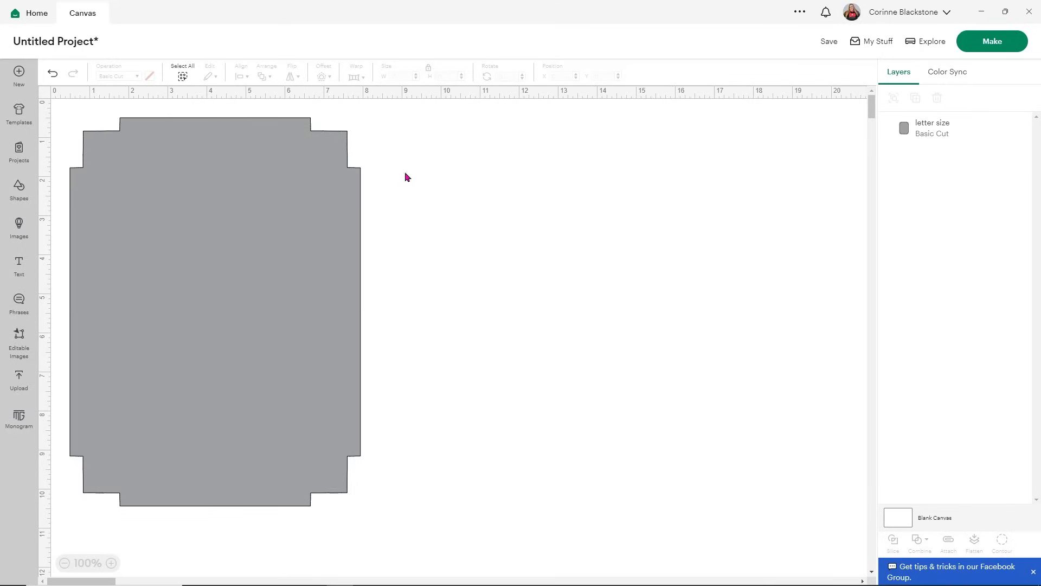
{"action": "left_click", "coordinate": [1004, 48]}
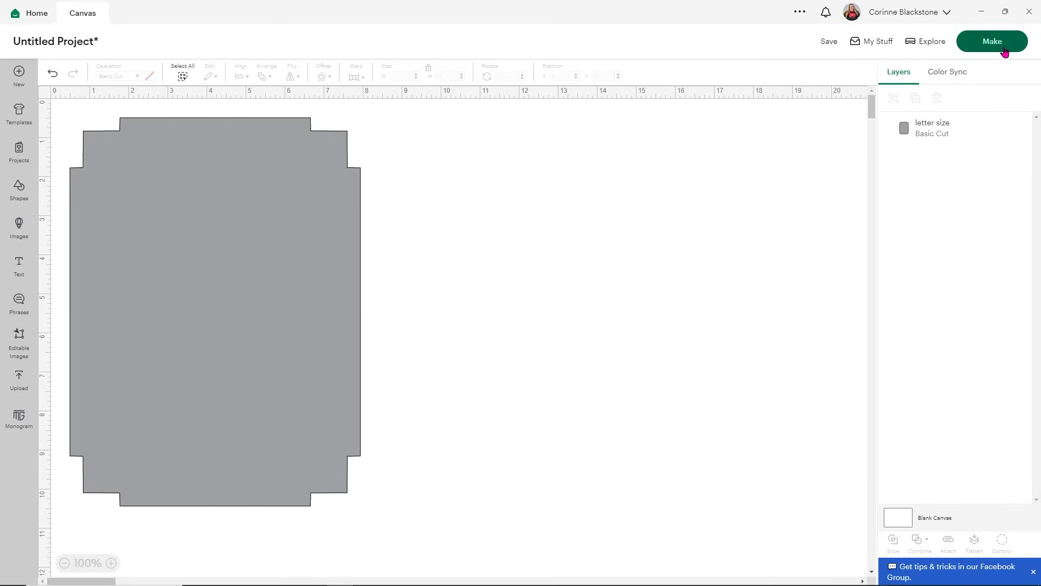